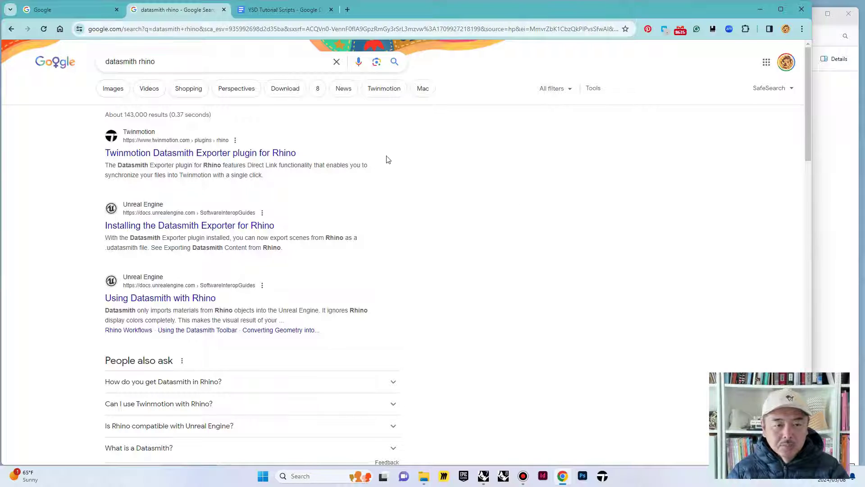
Open Twinmotion's Datasmith Exporter plugin for Rhino page and download the Windows version.
{"action": "left_click", "coordinate": [282, 153]}
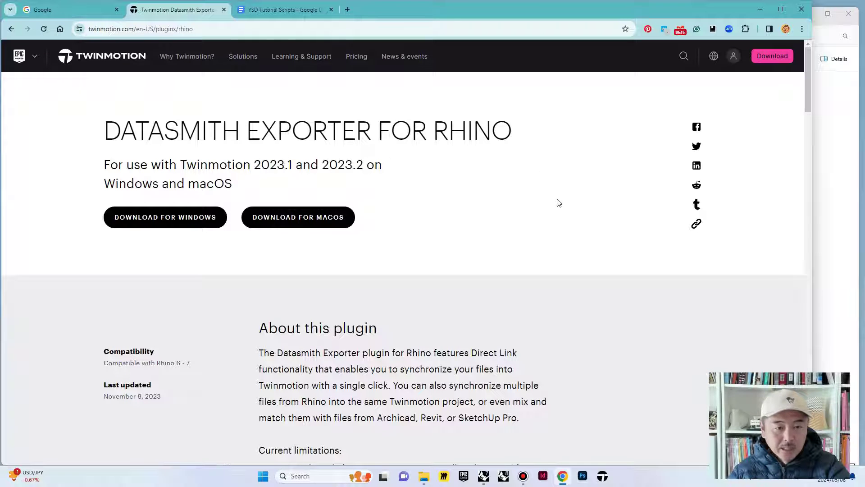
{"action": "scroll", "coordinate": [512, 257], "scroll_direction": "down", "scroll_amount": 2}
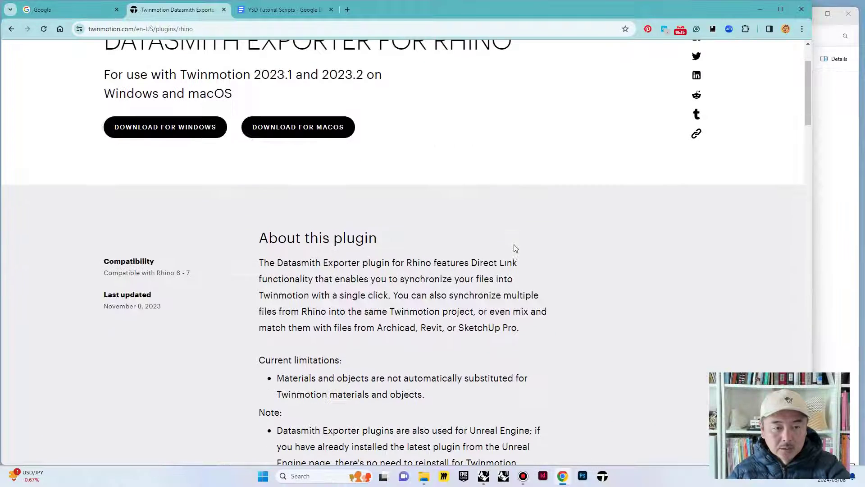
{"action": "left_click", "coordinate": [187, 131]}
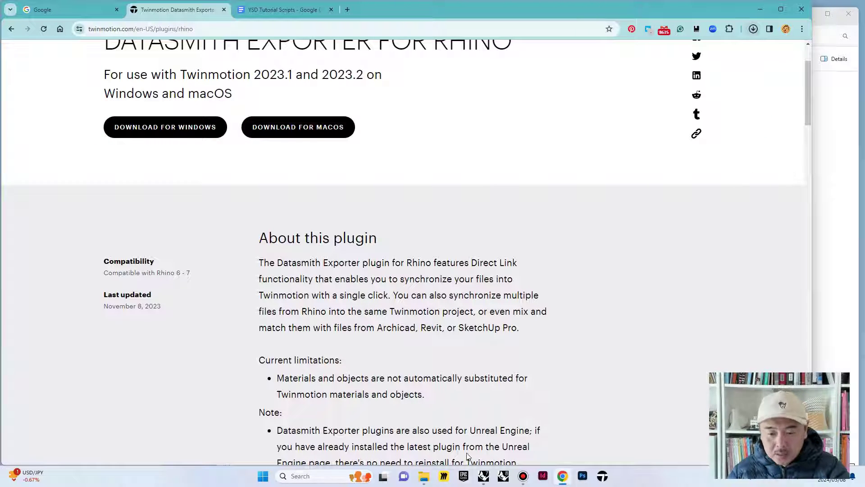
Launch Rhino 8, view the new-file templates, and dismiss the start window to reach the empty document.
{"action": "left_click", "coordinate": [424, 479]}
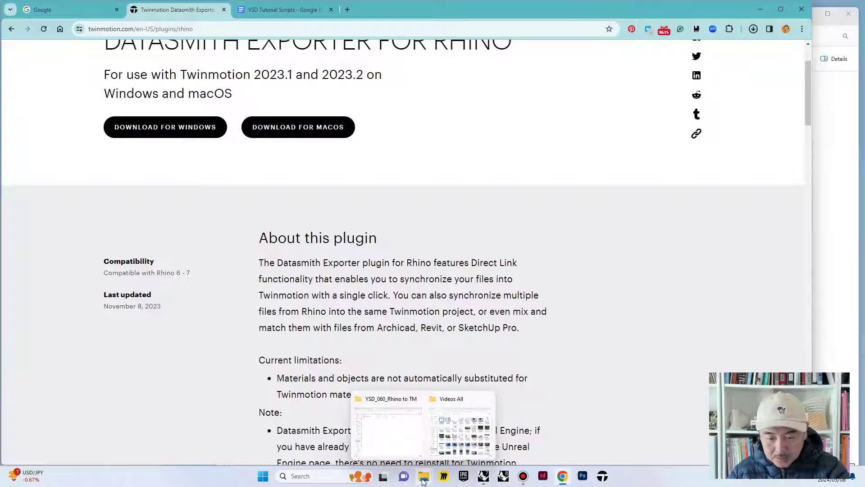
{"action": "left_click", "coordinate": [503, 477]}
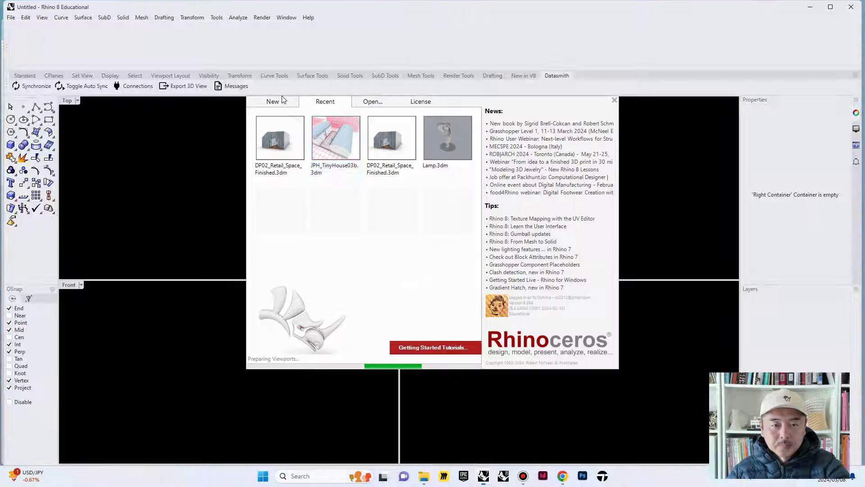
{"action": "left_click", "coordinate": [284, 103]}
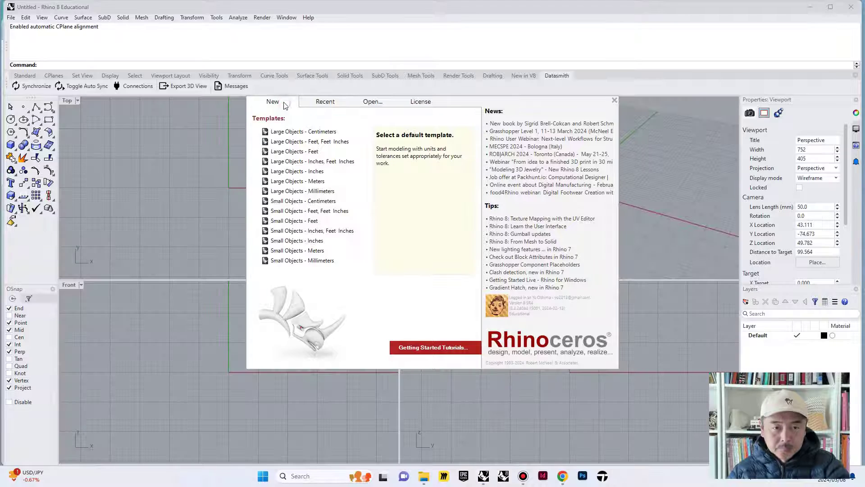
{"action": "left_click", "coordinate": [216, 145]}
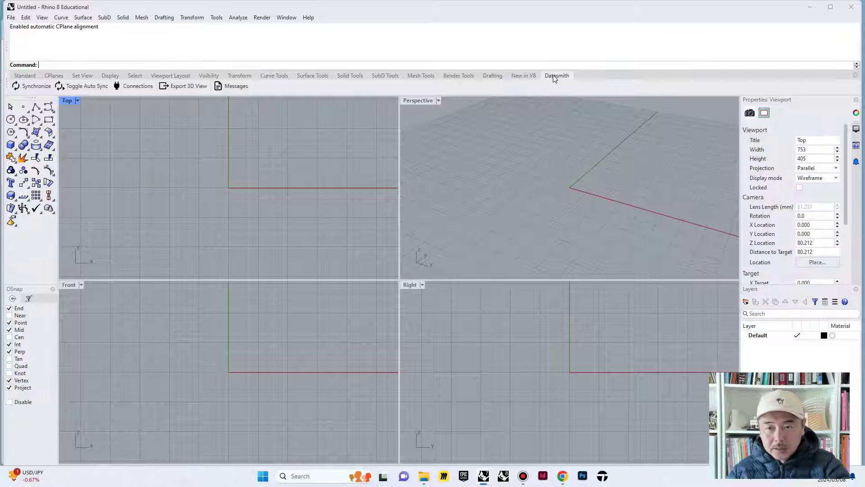
Float the Datasmith toolbar, widen it to show all its commands, and dock it back with the other toolbars.
{"action": "left_click_drag", "start_coordinate": [555, 76], "coordinate": [311, 148]}
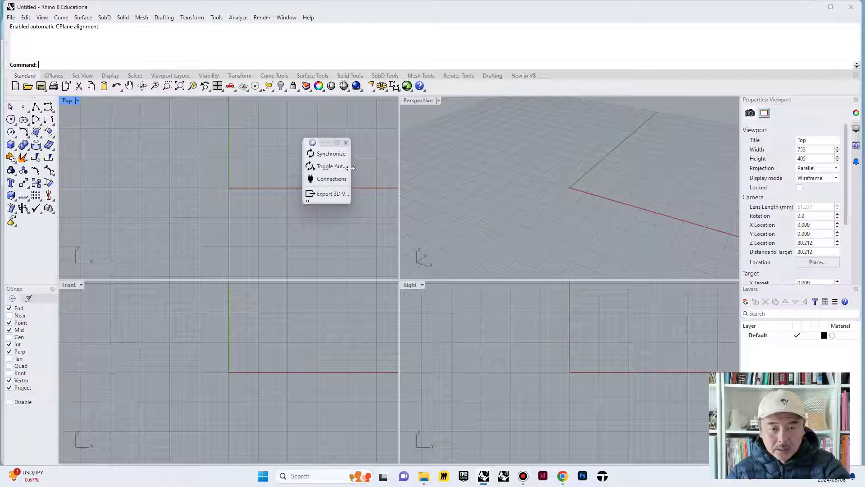
{"action": "left_click_drag", "start_coordinate": [350, 168], "coordinate": [576, 179]}
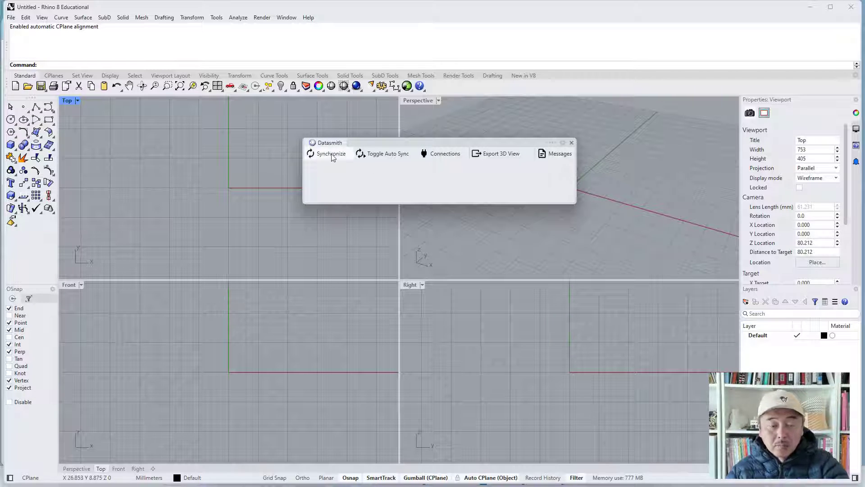
{"action": "left_click_drag", "start_coordinate": [332, 144], "coordinate": [549, 81]}
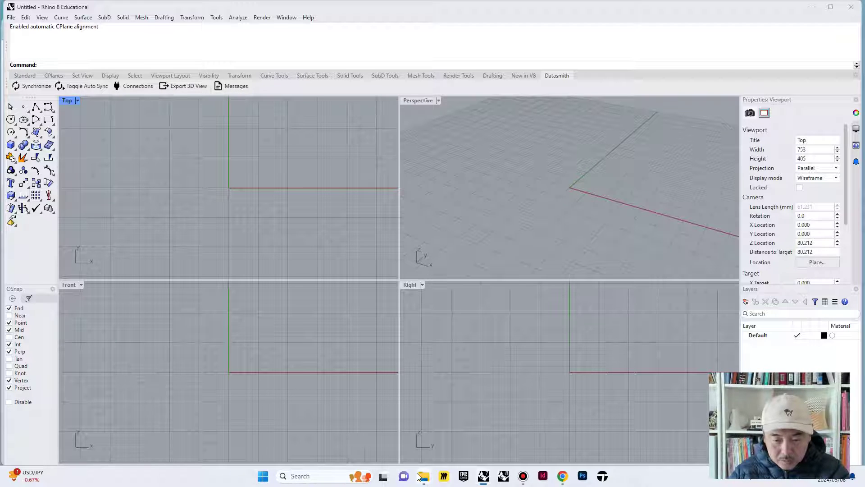
Open the DP02_Retail_Space_Finished model from the YSD_060_Rhino to TM folder in Rhino as read-only.
{"action": "mouse_move", "coordinate": [424, 476]}
{"action": "left_click", "coordinate": [383, 438]}
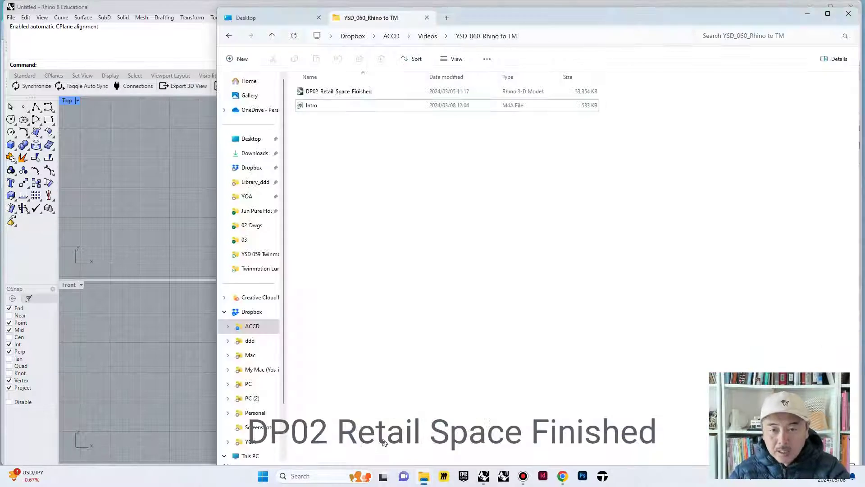
{"action": "left_click", "coordinate": [365, 93]}
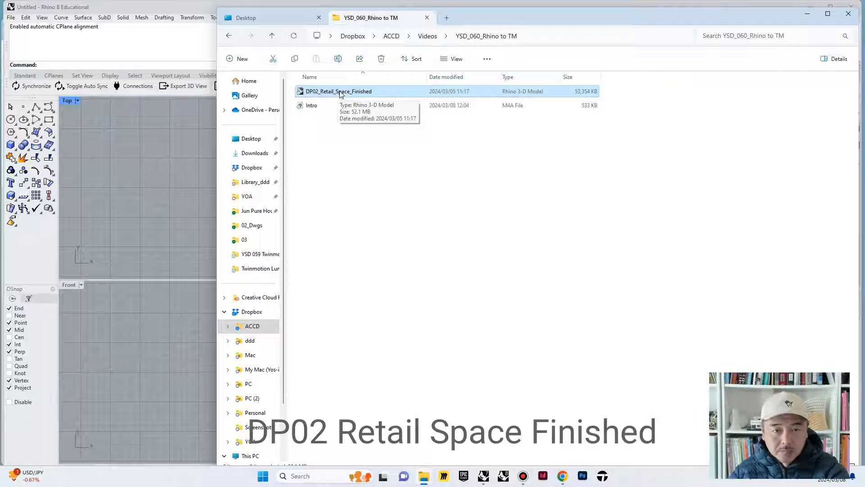
{"action": "left_click", "coordinate": [161, 173]}
{"action": "left_click_drag", "start_coordinate": [160, 173], "coordinate": [162, 172]}
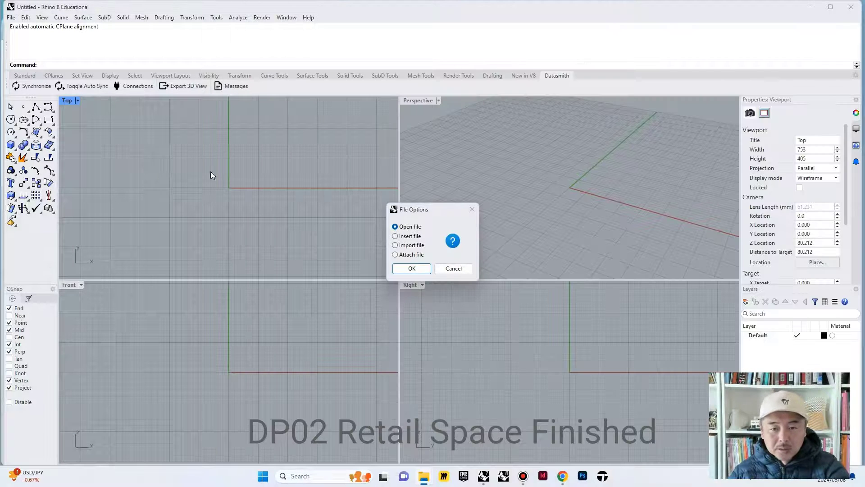
{"action": "left_click", "coordinate": [405, 267]}
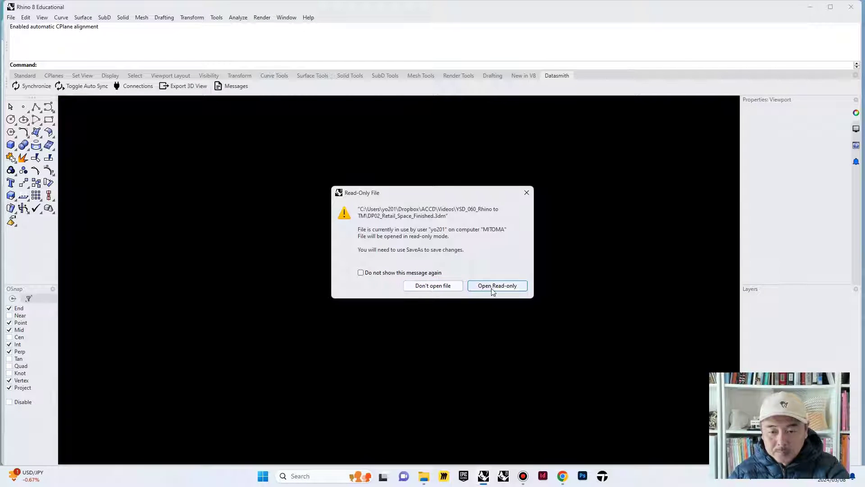
{"action": "left_click", "coordinate": [492, 286]}
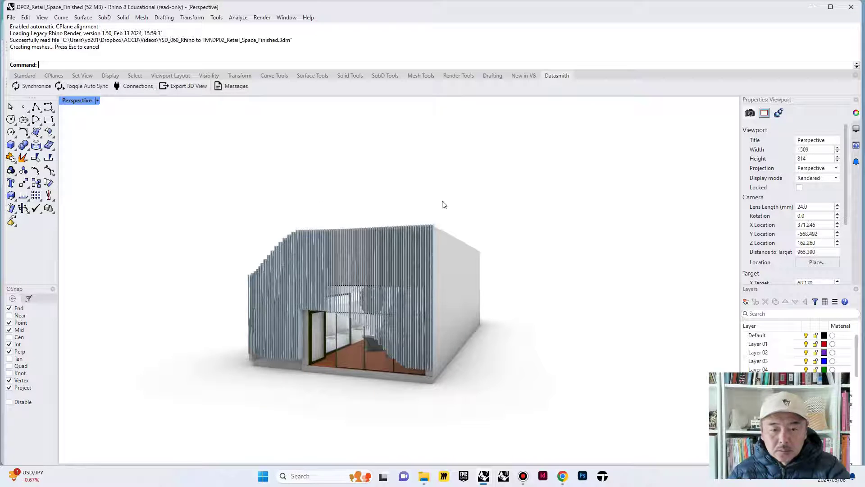
Examine the retail building from outside and inside, including its facade, staircase, counter and shelving.
{"action": "right_click_drag", "start_coordinate": [381, 217], "coordinate": [453, 241]}
{"action": "scroll", "coordinate": [550, 385], "scroll_direction": "up", "scroll_amount": 6}
{"action": "right_click_drag", "start_coordinate": [550, 385], "coordinate": [455, 270]}
{"action": "right_click_drag", "start_coordinate": [366, 256], "coordinate": [405, 230]}
{"action": "scroll", "coordinate": [376, 344], "scroll_direction": "up", "scroll_amount": 4}
{"action": "scroll", "coordinate": [413, 282], "scroll_direction": "up", "scroll_amount": 10}
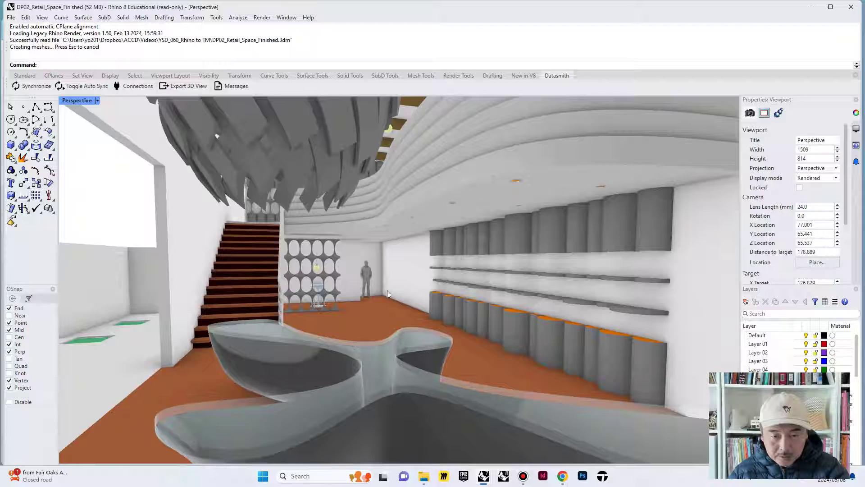
{"action": "right_click_drag", "start_coordinate": [388, 293], "coordinate": [384, 313]}
{"action": "scroll", "coordinate": [320, 277], "scroll_direction": "down", "scroll_amount": 4}
{"action": "scroll", "coordinate": [269, 278], "scroll_direction": "down", "scroll_amount": 4}
{"action": "scroll", "coordinate": [366, 290], "scroll_direction": "down", "scroll_amount": 4}
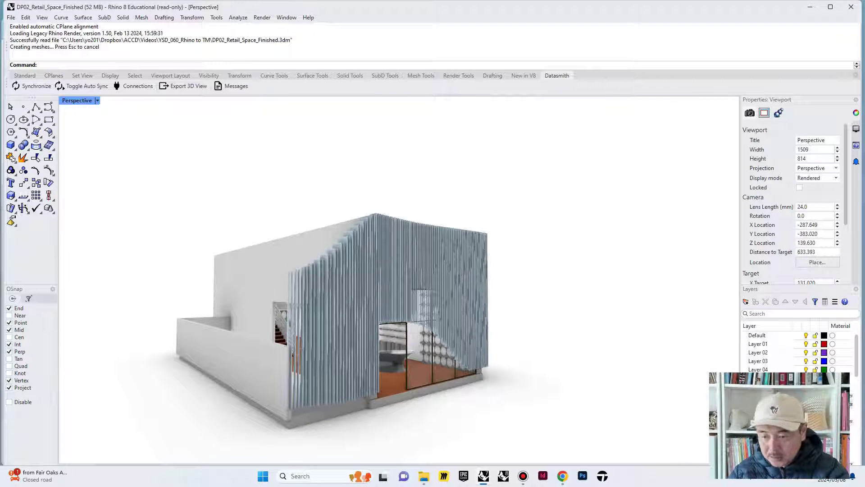
Look through the material layers, select the vertical facade fins to check their layer, and clear the selection.
{"action": "scroll", "coordinate": [829, 383], "scroll_direction": "down", "scroll_amount": 5}
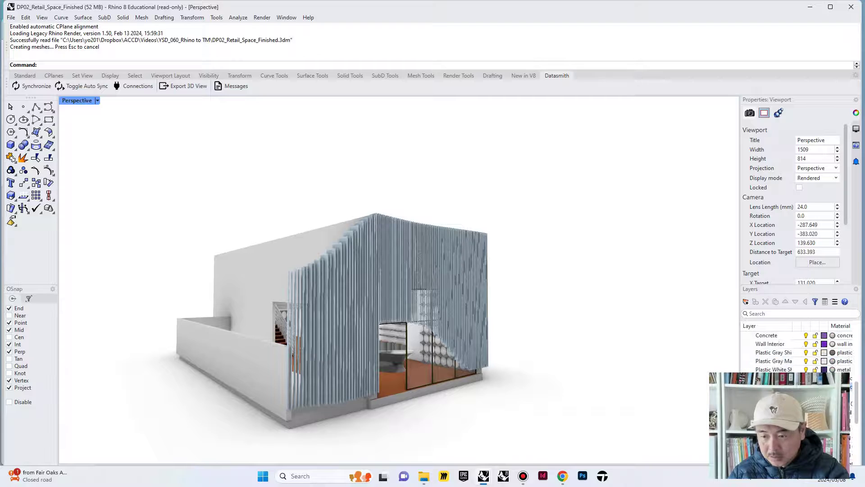
{"action": "scroll", "coordinate": [829, 383], "scroll_direction": "up", "scroll_amount": 2}
{"action": "left_click_drag", "start_coordinate": [855, 419], "coordinate": [855, 430]}
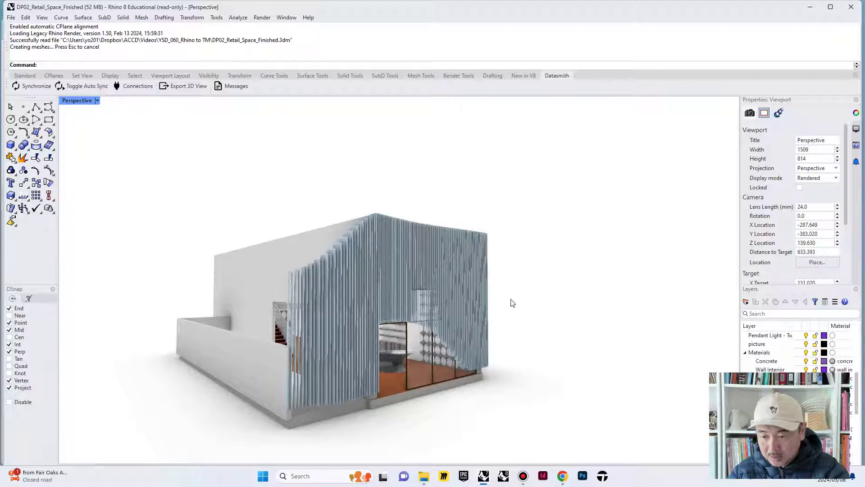
{"action": "left_click", "coordinate": [470, 251]}
{"action": "left_click", "coordinate": [518, 286]}
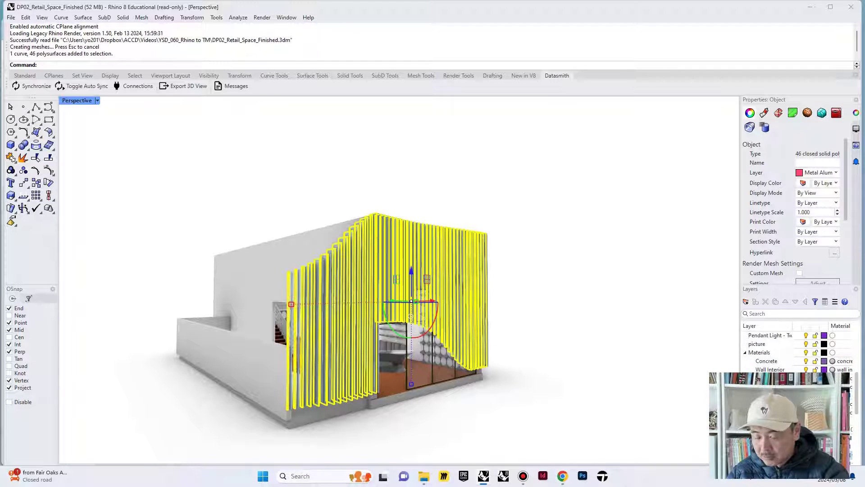
{"action": "left_click", "coordinate": [630, 351]}
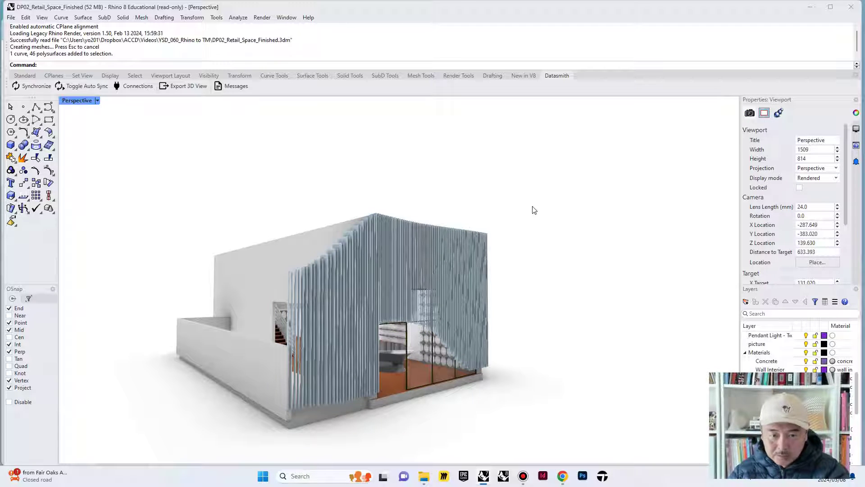
Select the entire building and set its material assignment to Use Layer Material.
{"action": "mouse_move", "coordinate": [533, 208]}
{"action": "right_mouse_down"}
{"action": "mouse_move", "coordinate": [543, 208]}
{"action": "mouse_move", "coordinate": [539, 190]}
{"action": "mouse_move", "coordinate": [537, 201]}
{"action": "right_mouse_up"}
{"action": "scroll", "coordinate": [543, 208], "scroll_direction": "down", "scroll_amount": 2}
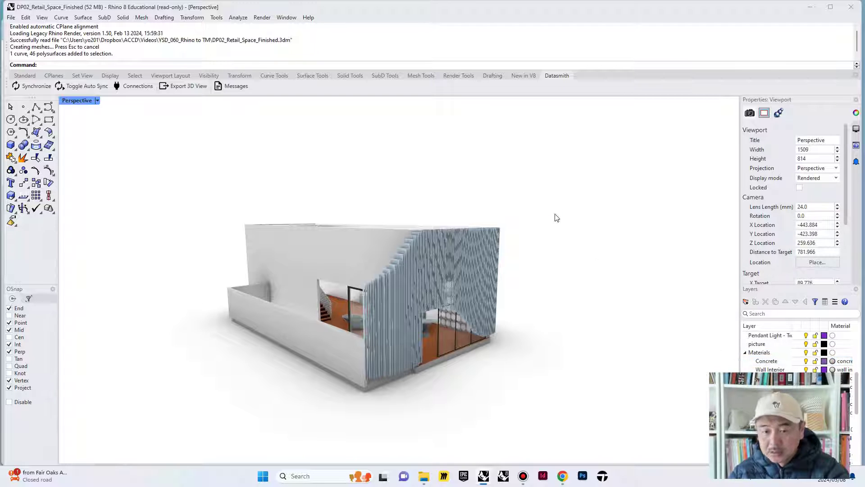
{"action": "right_click_drag", "start_coordinate": [550, 150], "coordinate": [561, 134]}
{"action": "left_click_drag", "start_coordinate": [572, 114], "coordinate": [105, 452]}
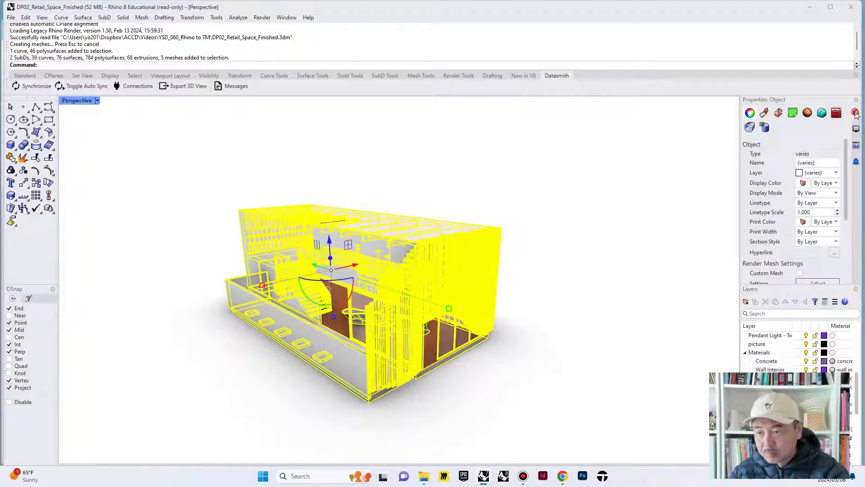
{"action": "left_click", "coordinate": [764, 112]}
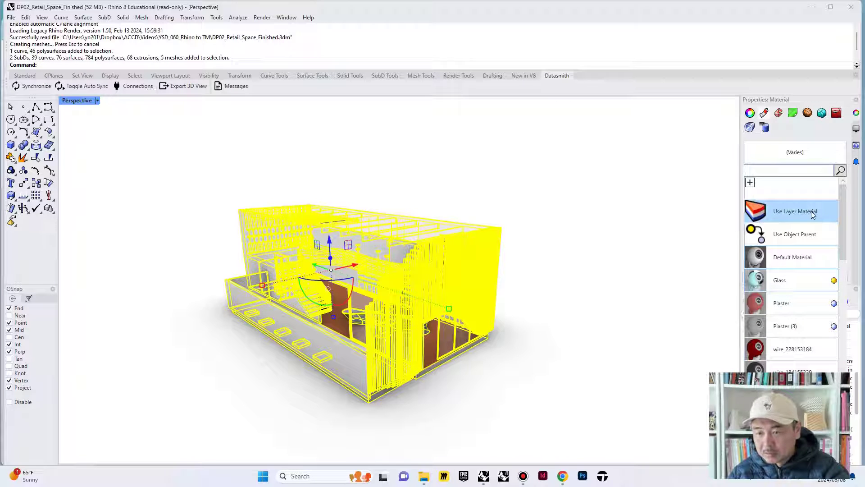
{"action": "left_click", "coordinate": [808, 212]}
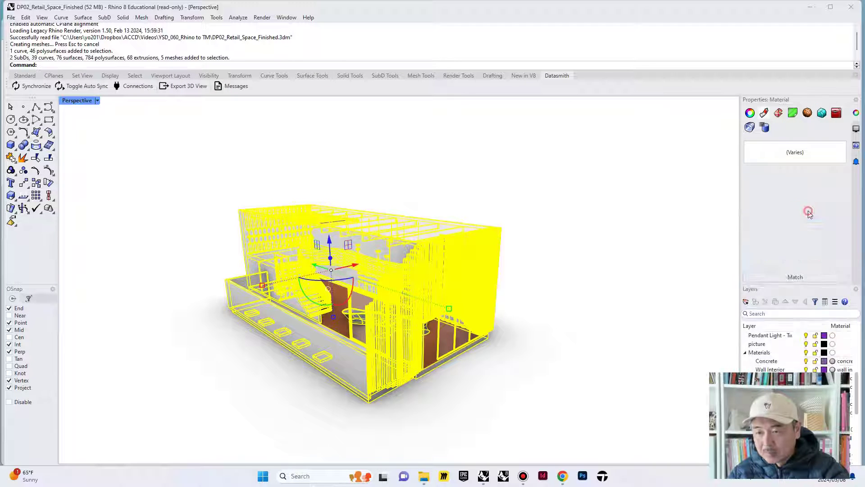
{"action": "left_click", "coordinate": [613, 191]}
Examine the materials on the building's facade, interior and roof from several angles.
{"action": "right_click_drag", "start_coordinate": [487, 232], "coordinate": [354, 282]}
{"action": "scroll", "coordinate": [436, 341], "scroll_direction": "up", "scroll_amount": 8}
{"action": "scroll", "coordinate": [331, 298], "scroll_direction": "up", "scroll_amount": 6}
{"action": "scroll", "coordinate": [429, 260], "scroll_direction": "down", "scroll_amount": 15}
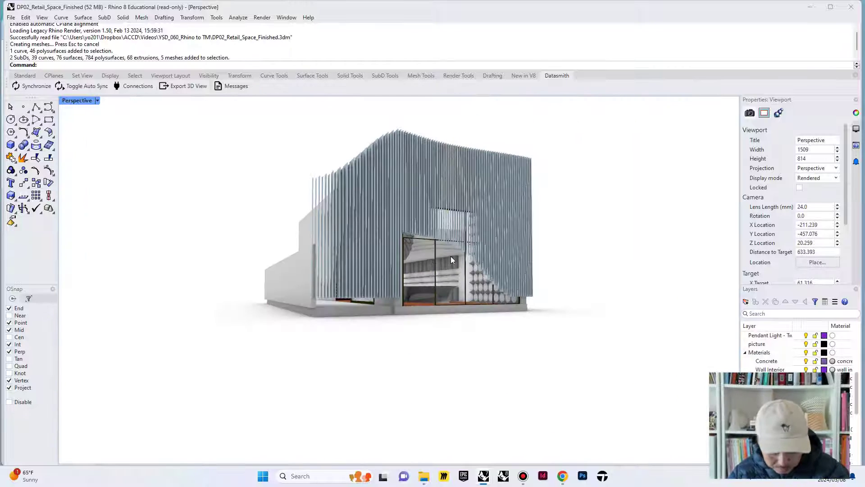
{"action": "right_click_drag", "start_coordinate": [459, 249], "coordinate": [469, 284]}
{"action": "scroll", "coordinate": [469, 284], "scroll_direction": "down", "scroll_amount": 2}
{"action": "right_click_drag", "start_coordinate": [426, 236], "coordinate": [462, 268]}
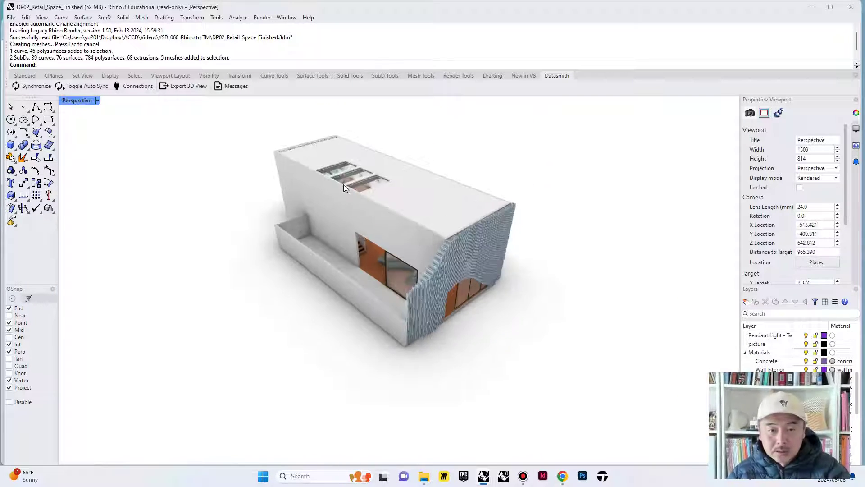
Select the entire building and export it as an Unreal Datasmith file named DP02_Retail_Space in the YSD_060_Rhino to TM folder.
{"action": "left_click_drag", "start_coordinate": [239, 117], "coordinate": [636, 375]}
{"action": "left_click_drag", "start_coordinate": [542, 356], "coordinate": [537, 361]}
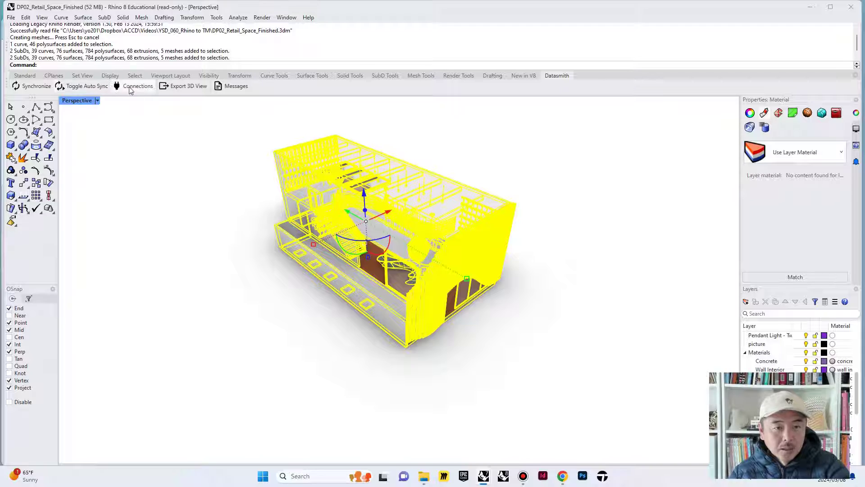
{"action": "left_click", "coordinate": [186, 90]}
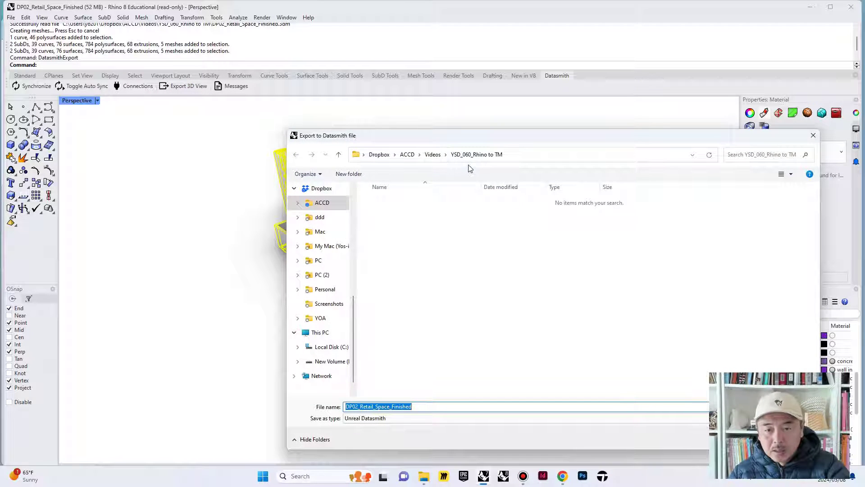
{"action": "left_click", "coordinate": [423, 406]}
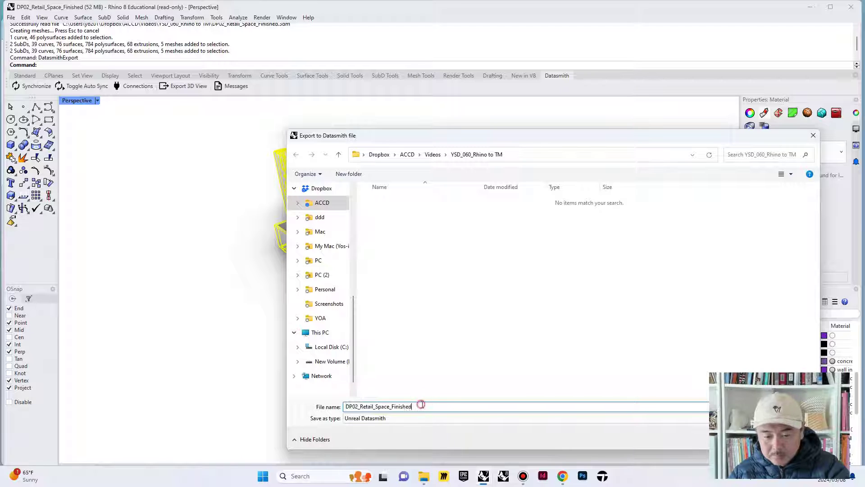
{"action": "left_click_drag", "start_coordinate": [424, 407], "coordinate": [390, 411]}
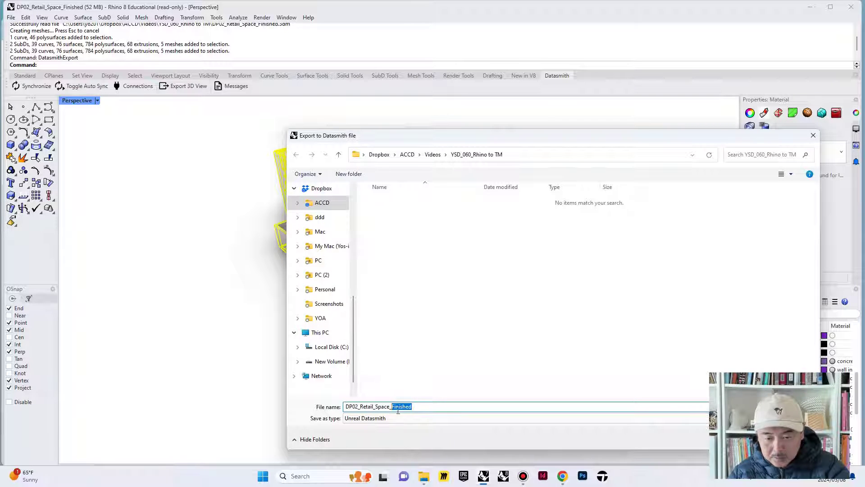
{"action": "key", "text": "BackSpace"}
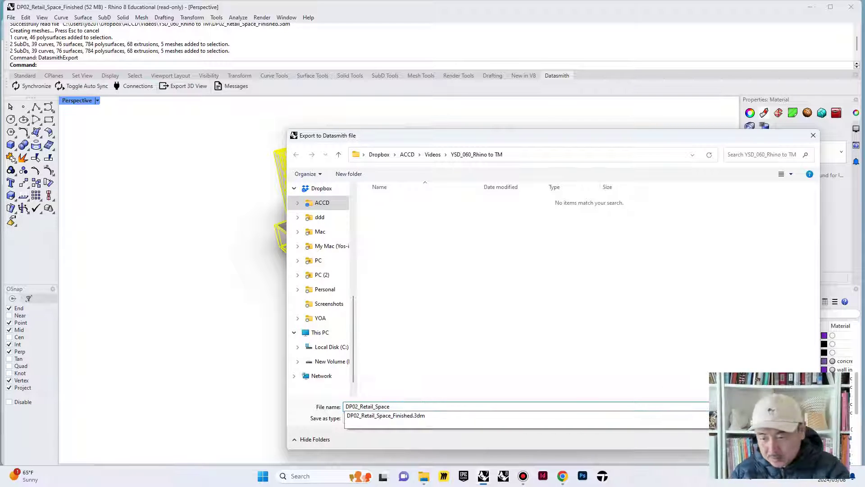
{"action": "key", "text": "Return"}
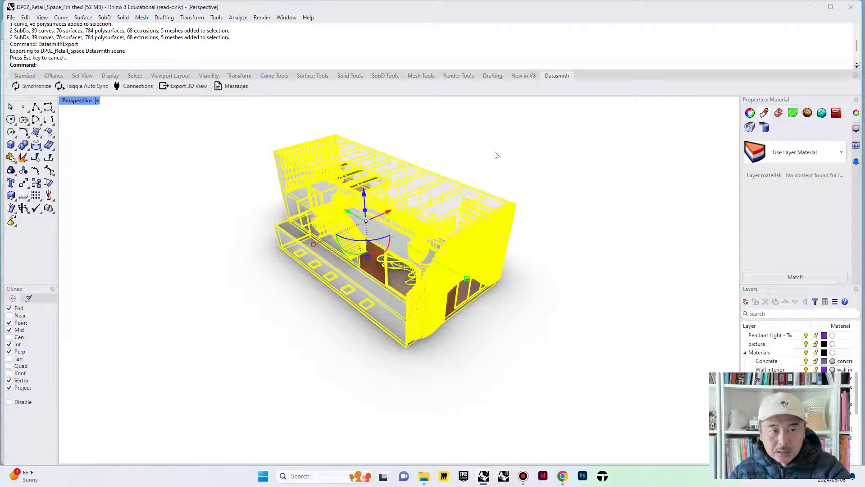
{"action": "left_click", "coordinate": [498, 155]}
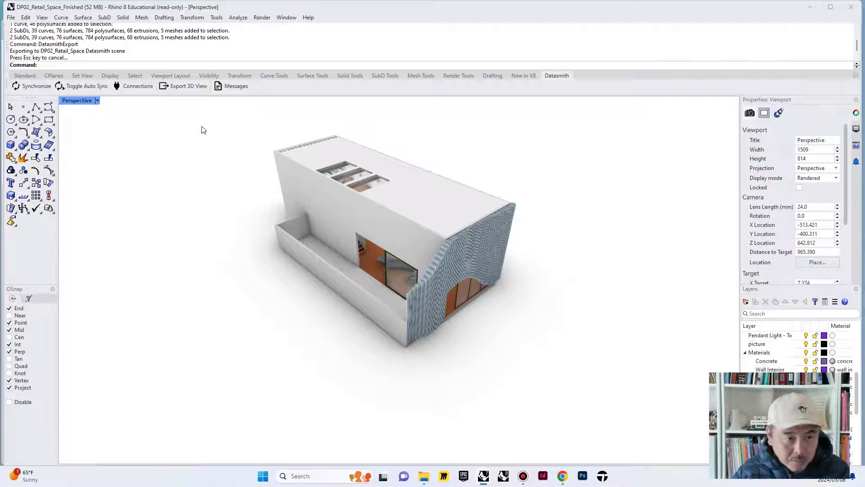
Select the entire building and start exporting the selection as DP02_Retail_Space_Finished in the YSD_060_Rhino to TM folder.
{"action": "left_click_drag", "start_coordinate": [276, 165], "coordinate": [594, 394]}
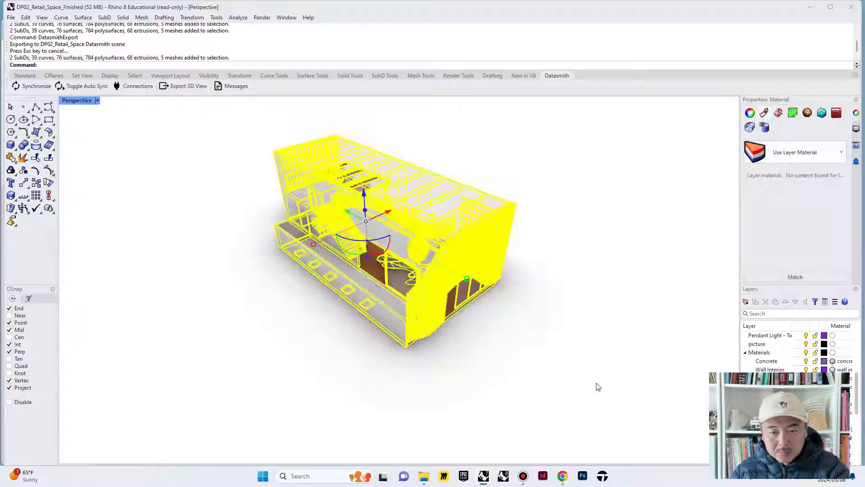
{"action": "left_click", "coordinate": [28, 76]}
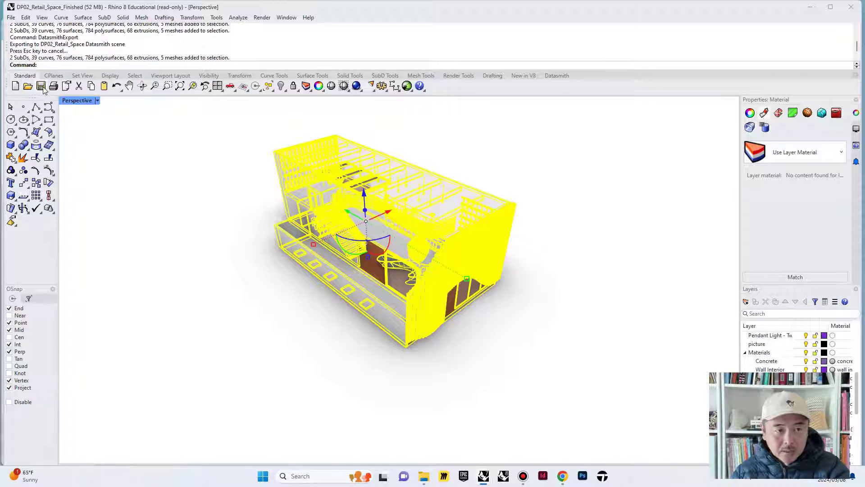
{"action": "left_click", "coordinate": [11, 18]}
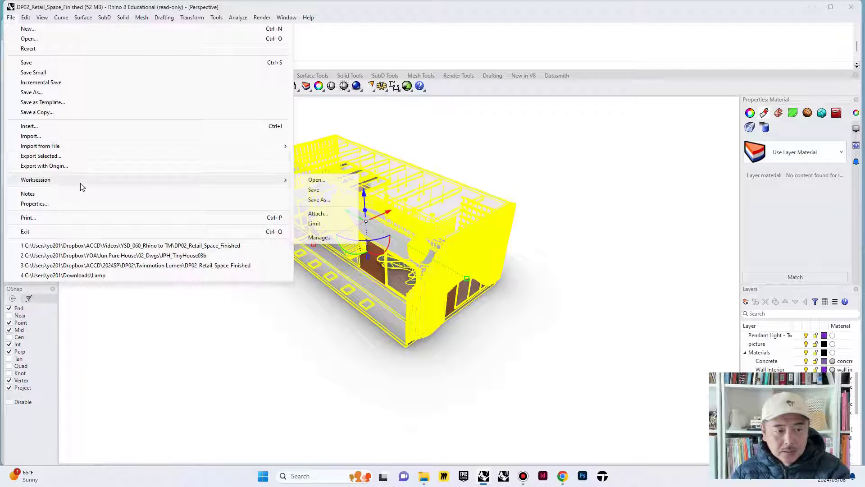
{"action": "left_click", "coordinate": [85, 157]}
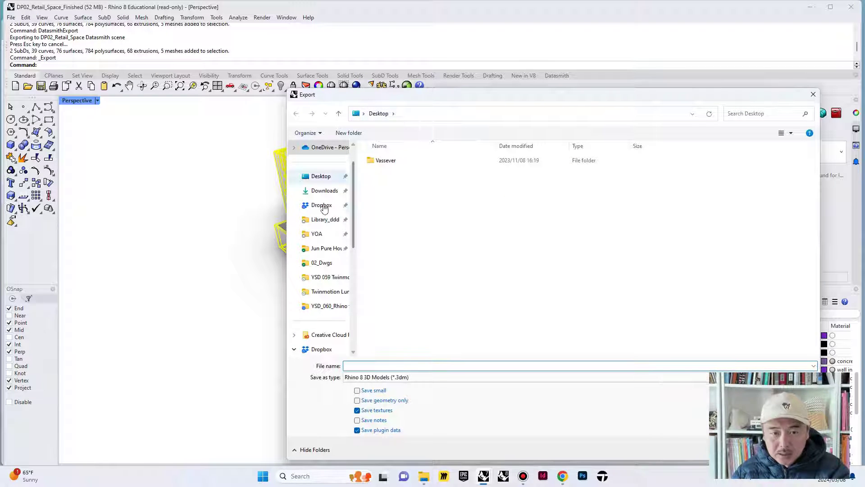
{"action": "left_click", "coordinate": [322, 207]}
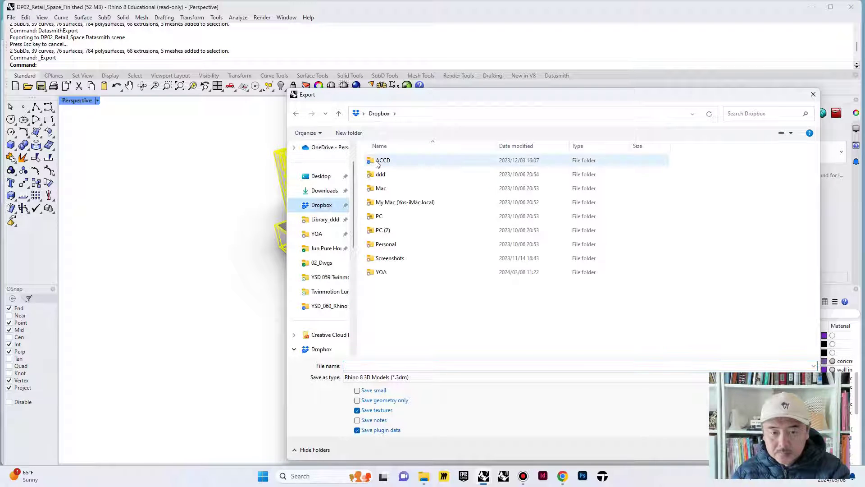
{"action": "double_click", "coordinate": [380, 161]}
{"action": "double_click", "coordinate": [389, 164]}
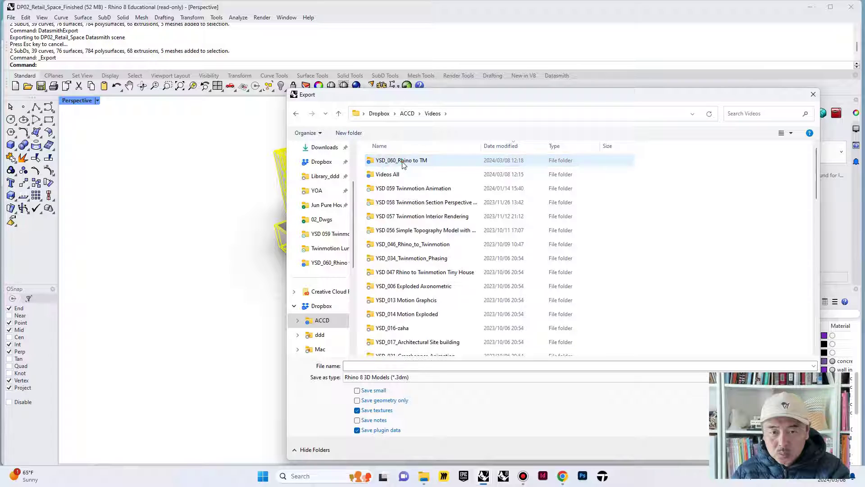
{"action": "double_click", "coordinate": [391, 162]}
{"action": "left_click", "coordinate": [433, 173]}
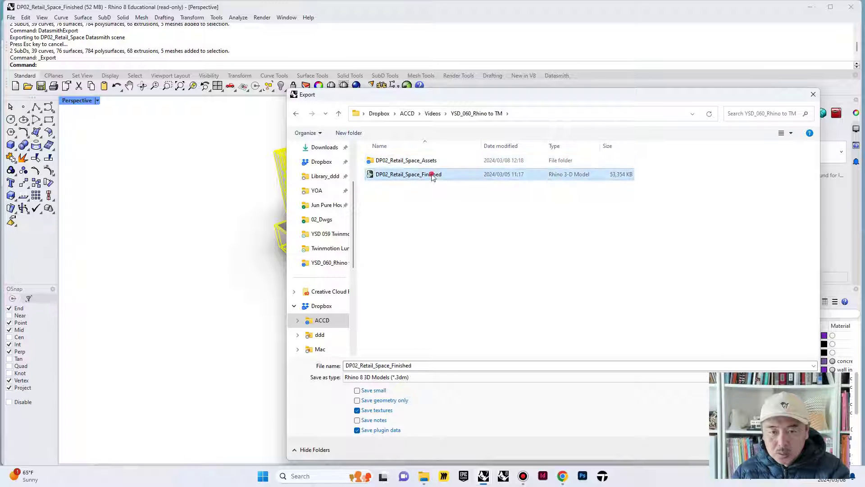
Save the export as an STL (Stereolithography) file with a 0.01 inch mesh tolerance in Binary format.
{"action": "left_click", "coordinate": [426, 378]}
{"action": "scroll", "coordinate": [435, 315], "scroll_direction": "down", "scroll_amount": 5}
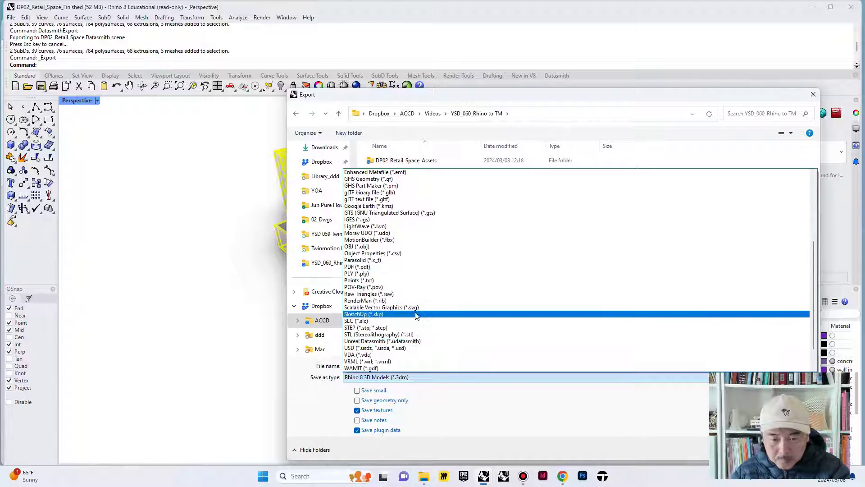
{"action": "left_click", "coordinate": [419, 346]}
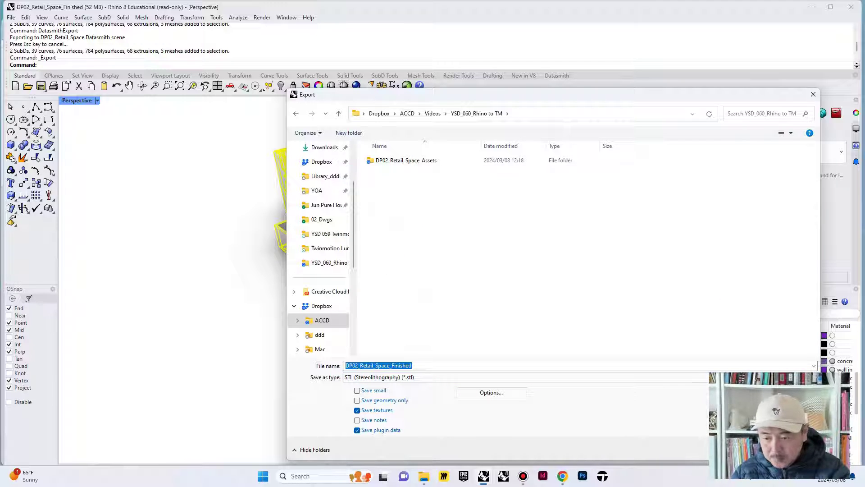
{"action": "left_click", "coordinate": [746, 450]}
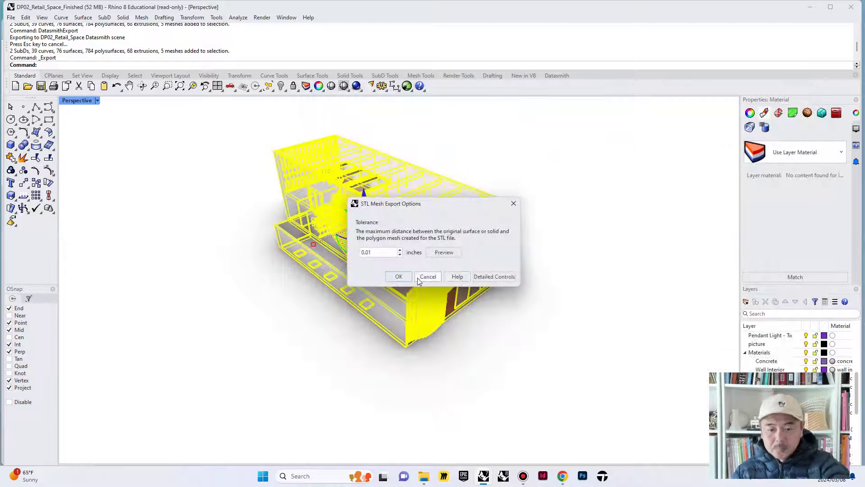
{"action": "left_click", "coordinate": [397, 277]}
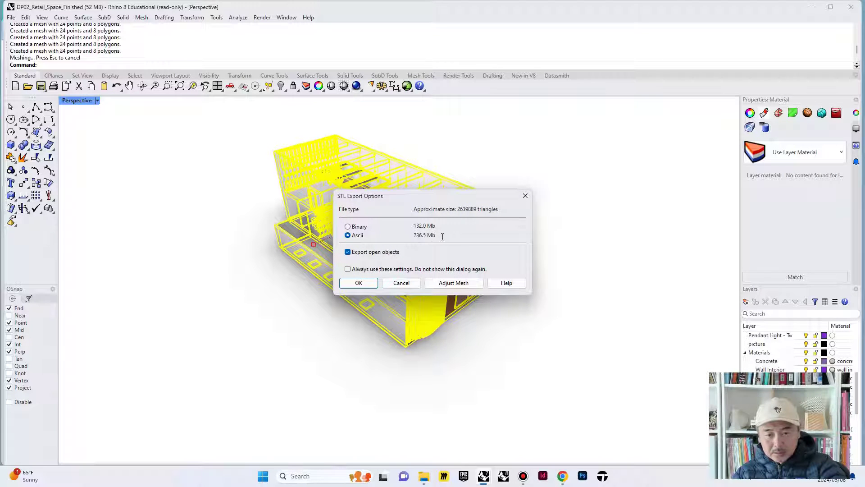
{"action": "left_click", "coordinate": [348, 227]}
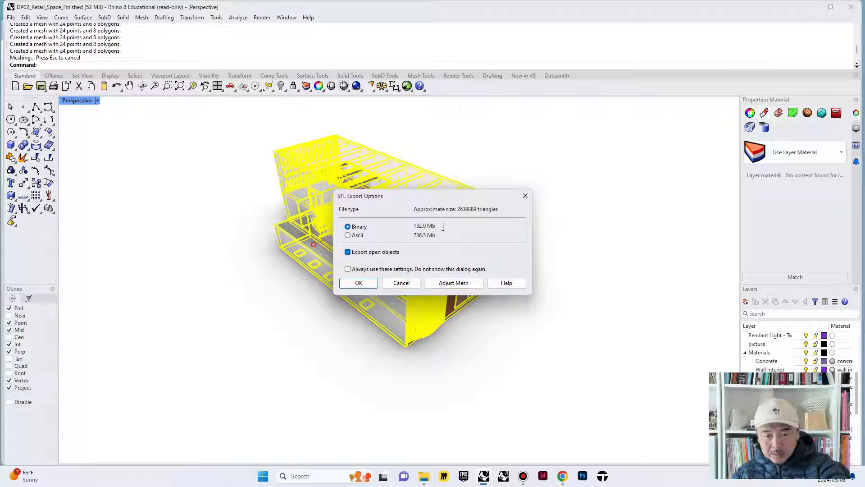
{"action": "left_click_drag", "start_coordinate": [443, 227], "coordinate": [399, 228]}
{"action": "left_click", "coordinate": [359, 283]}
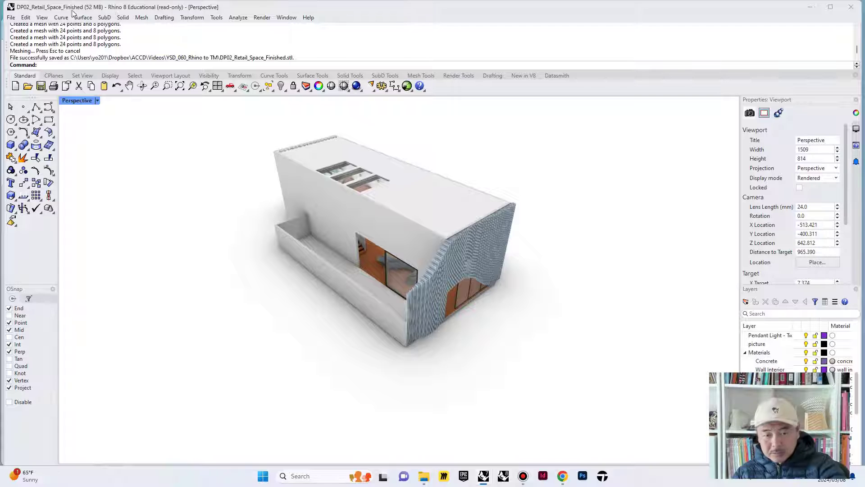
Switch to File Explorer and compare the sizes of the Datasmith and STL files in the YSD_060_Rhino to TM folder.
{"action": "mouse_move", "coordinate": [423, 475]}
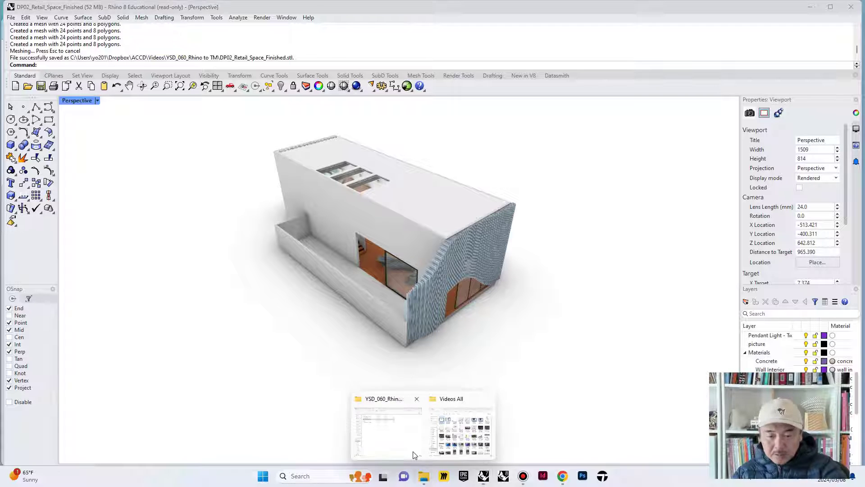
{"action": "left_click", "coordinate": [397, 433]}
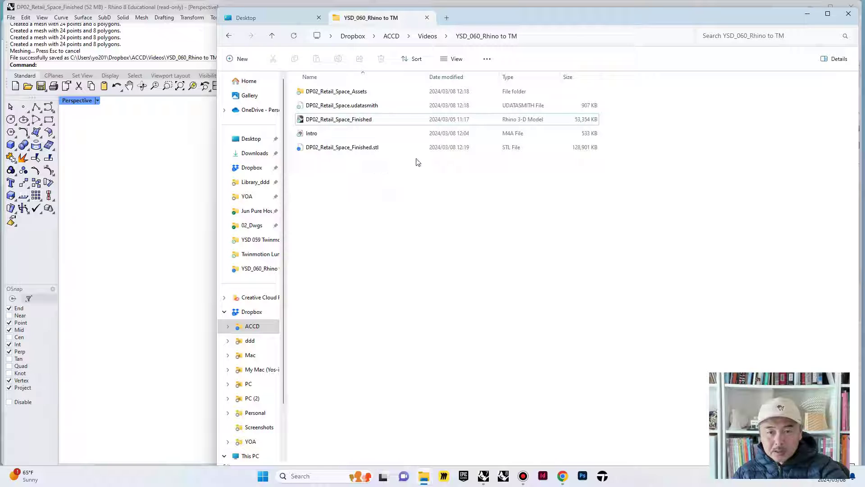
{"action": "left_click", "coordinate": [366, 106]}
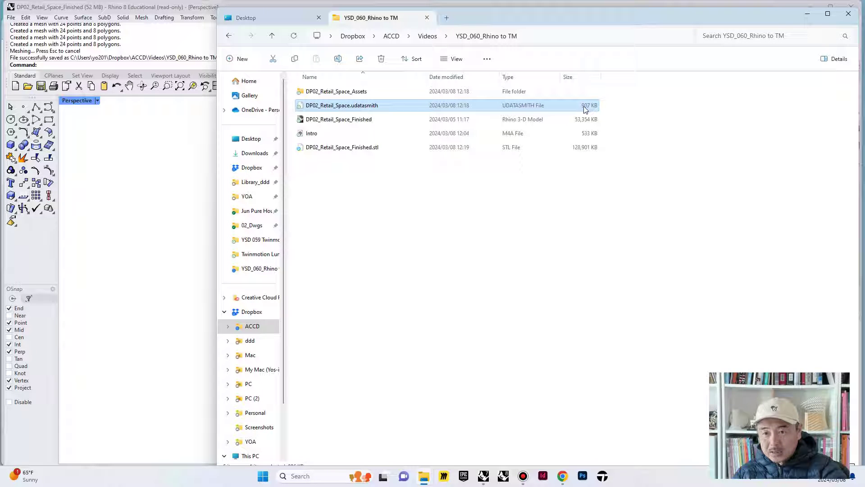
{"action": "left_click", "coordinate": [580, 147]}
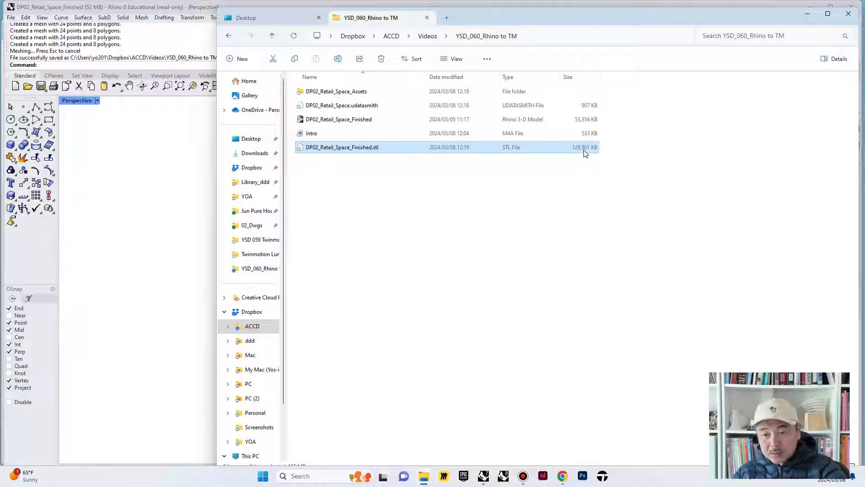
{"action": "left_click", "coordinate": [588, 107]}
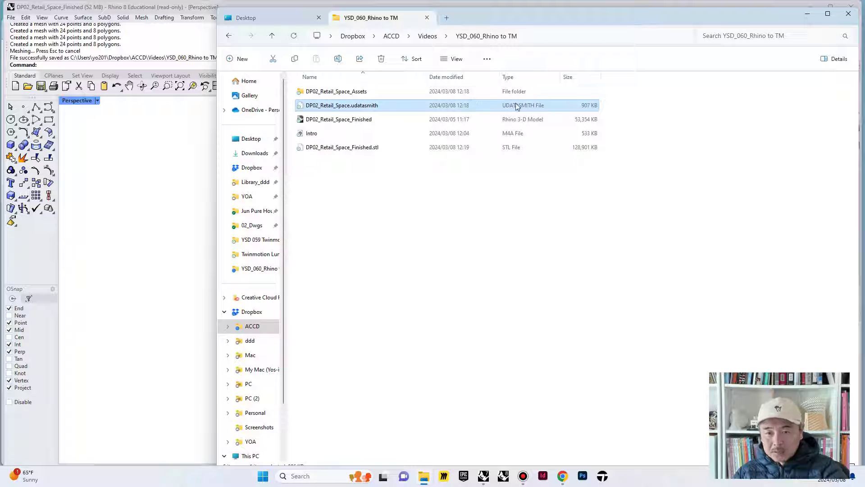
{"action": "left_click", "coordinate": [694, 124]}
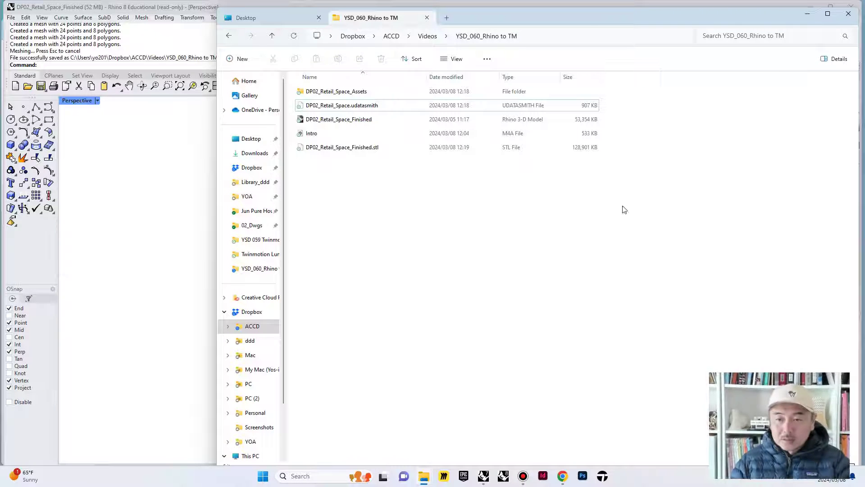
{"action": "left_click", "coordinate": [501, 106]}
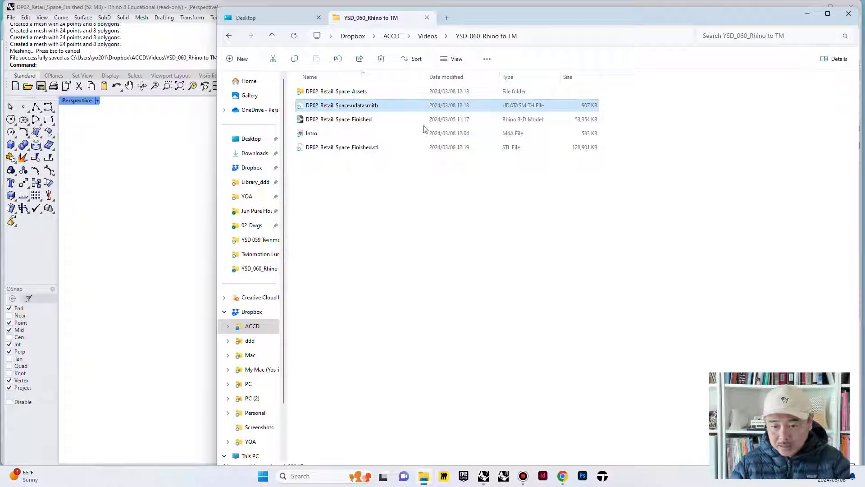
Switch to Twinmotion, create a new scene and start a geometry file import.
{"action": "left_click", "coordinate": [602, 476]}
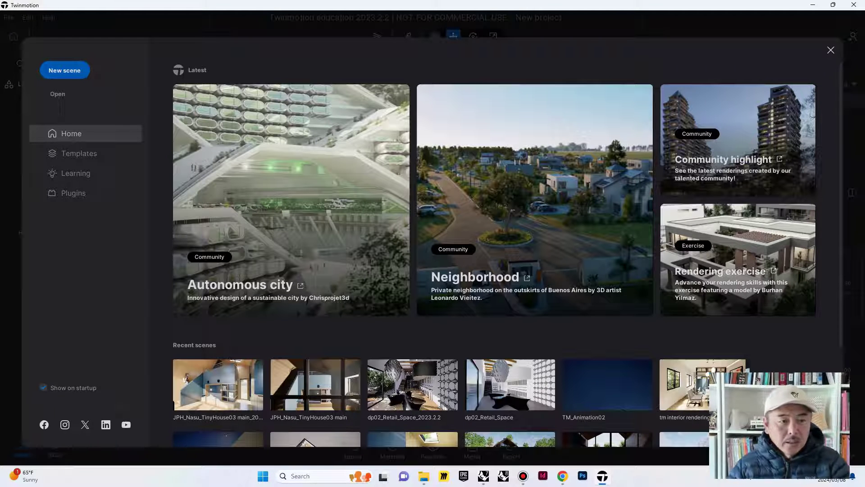
{"action": "left_click", "coordinate": [63, 68]}
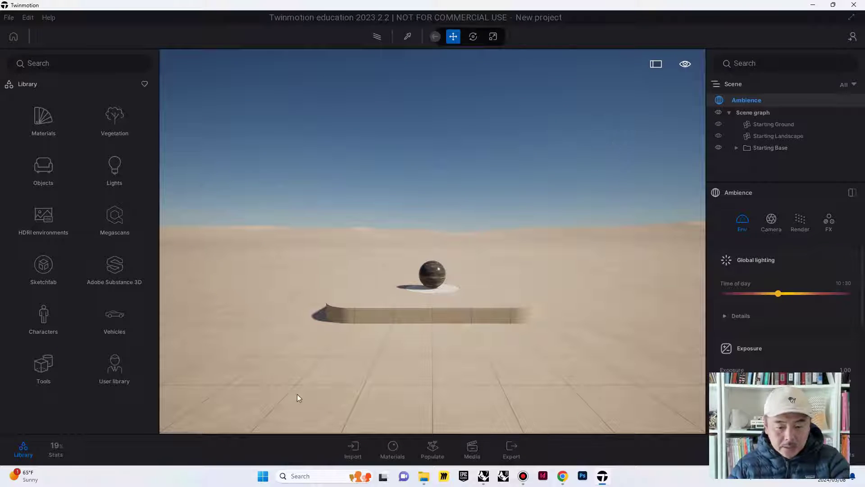
{"action": "left_click", "coordinate": [354, 441]}
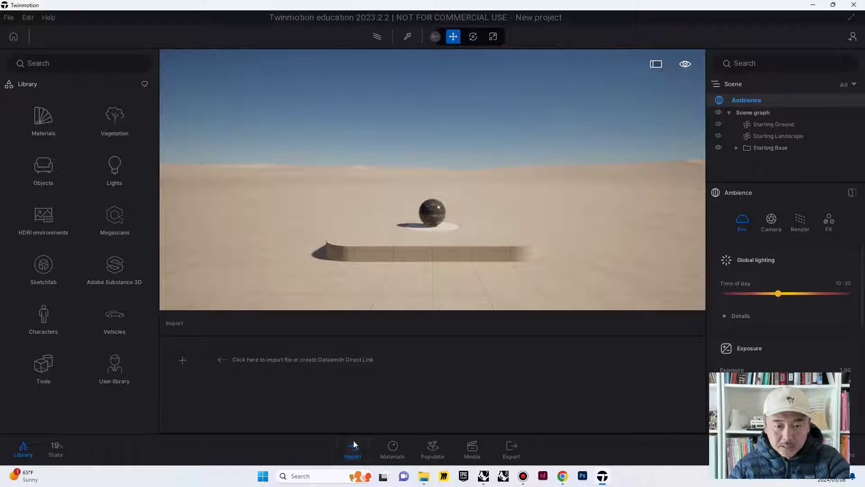
{"action": "left_click", "coordinate": [183, 361]}
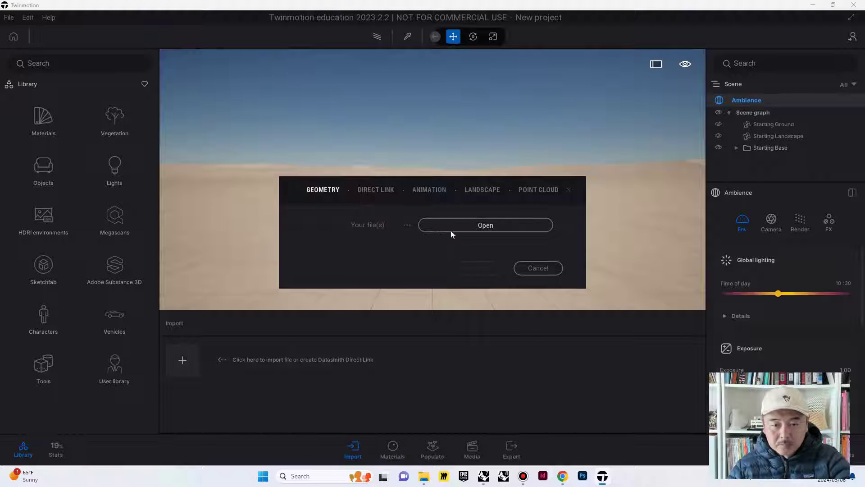
{"action": "left_click", "coordinate": [499, 225]}
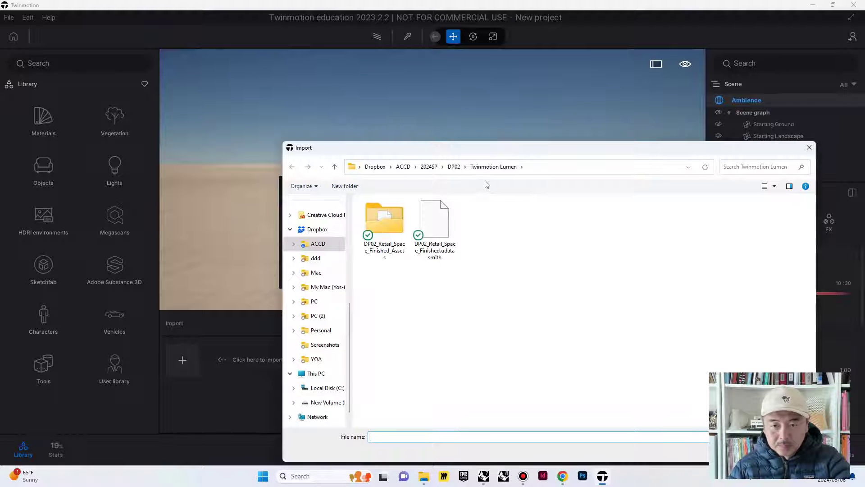
Import DP02_Retail_Space.udatasmith from the YSD_060_Rhino to TM folder, with Collapse at Keep hierarchy.
{"action": "left_click", "coordinate": [408, 171]}
{"action": "double_click", "coordinate": [396, 210]}
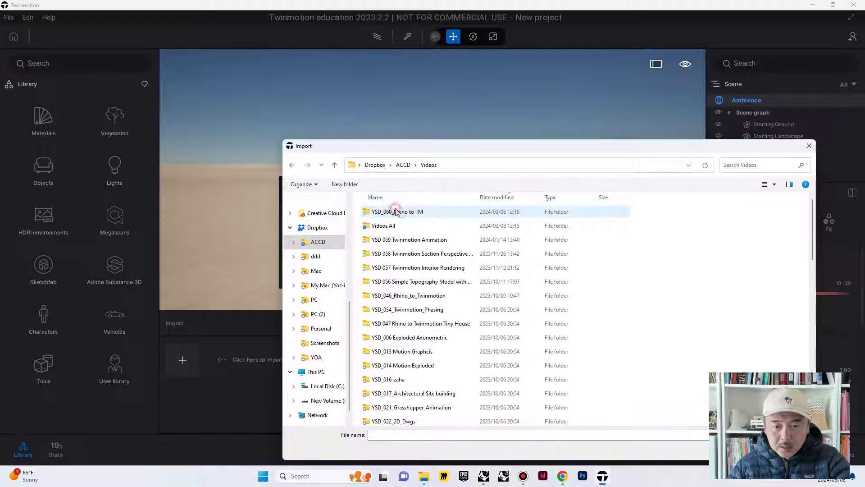
{"action": "double_click", "coordinate": [396, 211]}
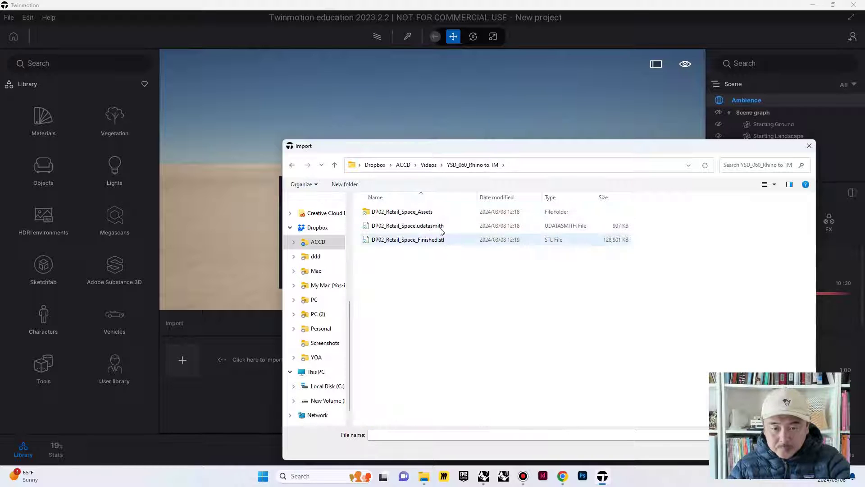
{"action": "left_click", "coordinate": [440, 228]}
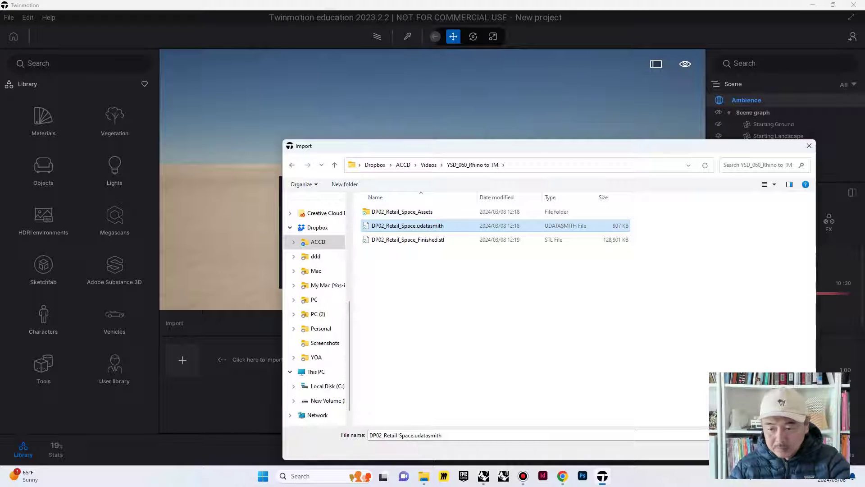
{"action": "left_click", "coordinate": [748, 449]}
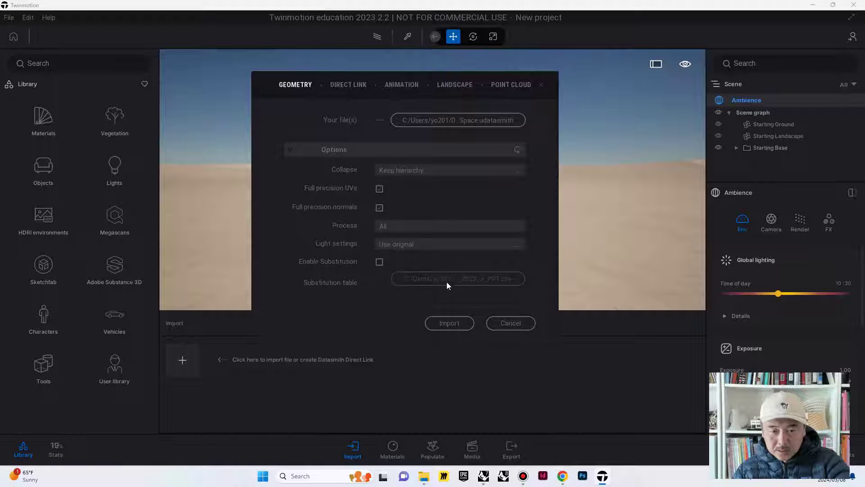
{"action": "left_click", "coordinate": [450, 323]}
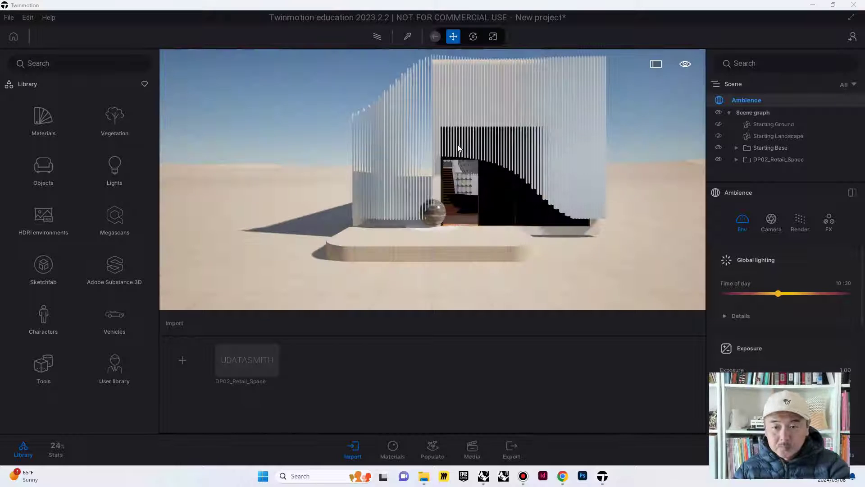
Select the pedestal in front of the building and hide the whole Starting Base folder.
{"action": "middle_click_drag", "start_coordinate": [405, 223], "coordinate": [455, 226], "text": "shift"}
{"action": "left_click_drag", "start_coordinate": [477, 211], "coordinate": [410, 259]}
{"action": "left_click", "coordinate": [385, 266]}
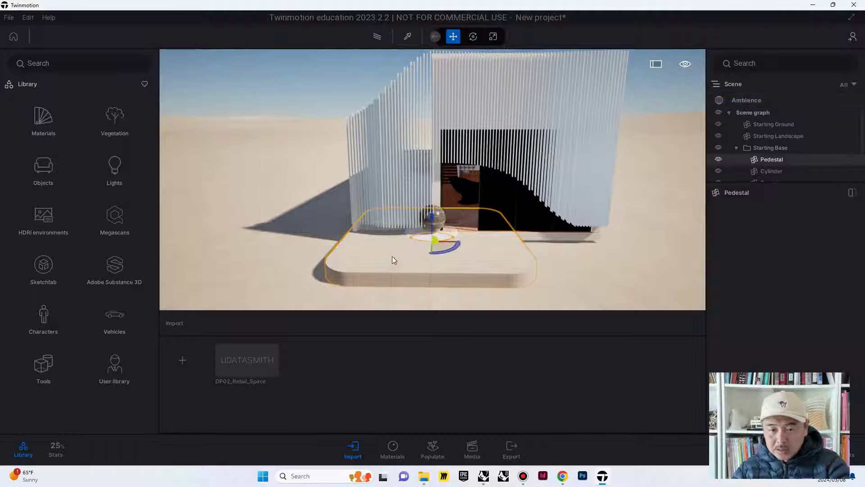
{"action": "left_click", "coordinate": [718, 148]}
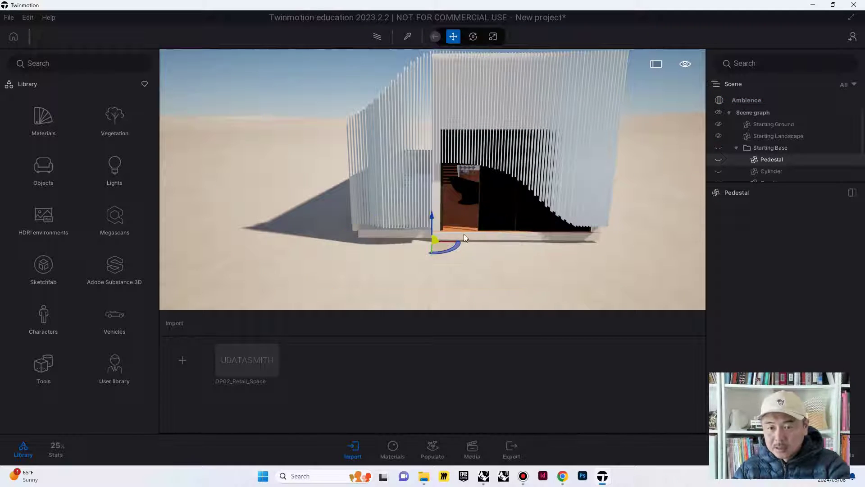
Enter the retail space and apply the Clear glass library material to the large black window pane.
{"action": "scroll", "coordinate": [463, 234], "scroll_direction": "up", "scroll_amount": 5}
{"action": "right_click_drag", "start_coordinate": [464, 234], "coordinate": [404, 205]}
{"action": "key", "text": "w"}
{"action": "key", "text": "s"}
{"action": "key", "text": "a"}
{"action": "key", "text": "d"}
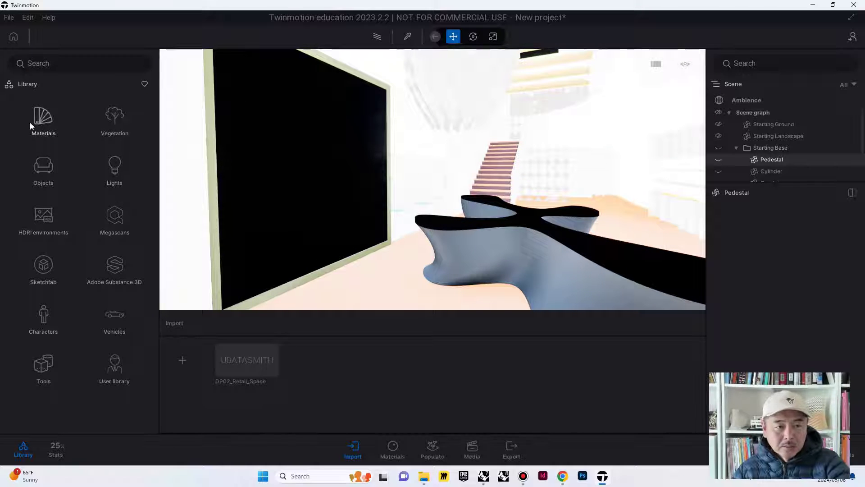
{"action": "left_click", "coordinate": [41, 121]}
{"action": "left_click", "coordinate": [44, 118]}
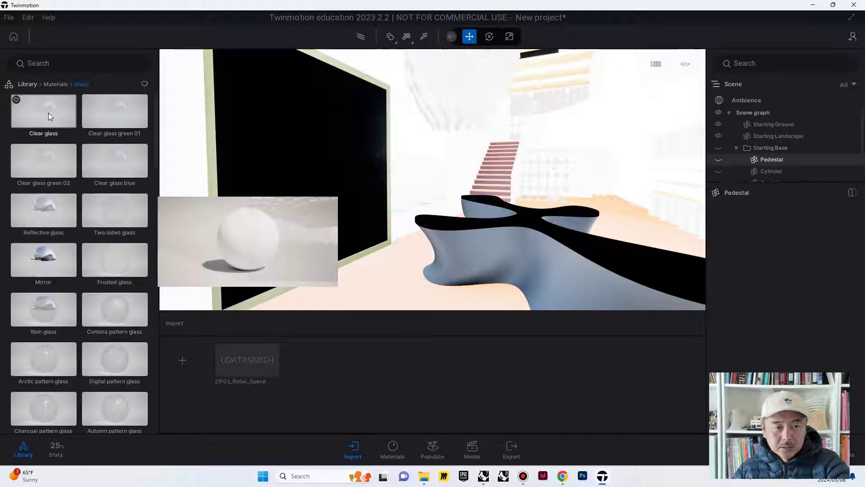
{"action": "left_click_drag", "start_coordinate": [46, 114], "coordinate": [343, 151]}
{"action": "right_click_drag", "start_coordinate": [332, 213], "coordinate": [365, 217]}
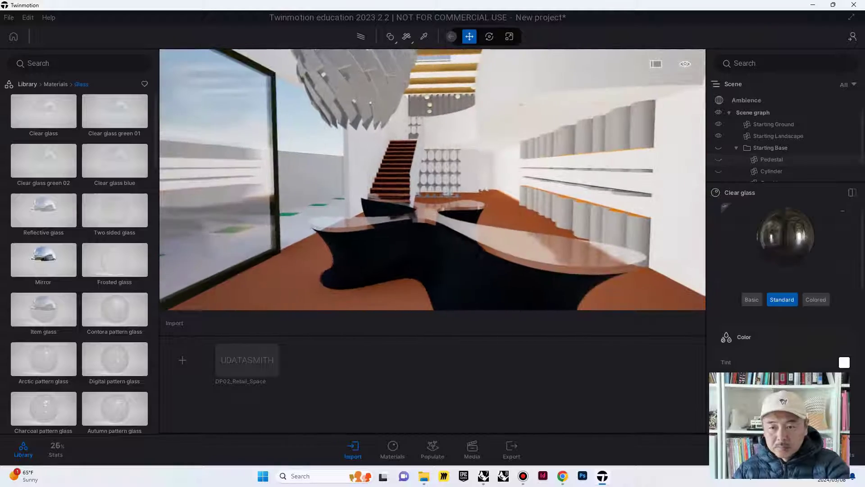
Look around the retail space interior to examine the glazed window, the orange floor and the counters.
{"action": "key", "text": "s"}
{"action": "key", "text": "a"}
{"action": "key", "text": "a"}
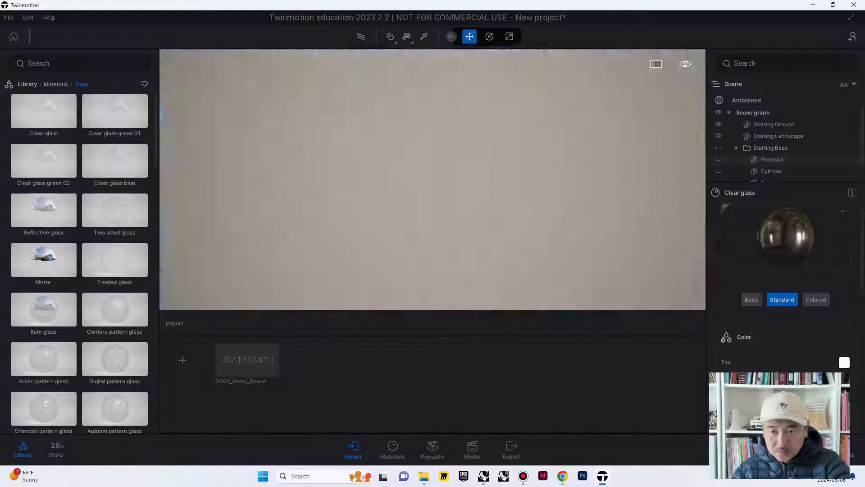
{"action": "key", "text": "d"}
{"action": "key", "text": "d"}
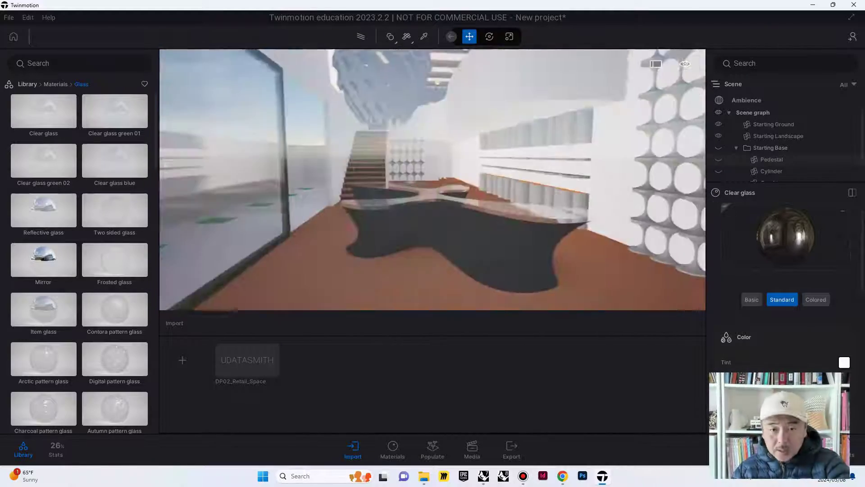
{"action": "key", "text": "w"}
{"action": "key", "text": "a"}
{"action": "key", "text": "d"}
{"action": "key", "text": "Down"}
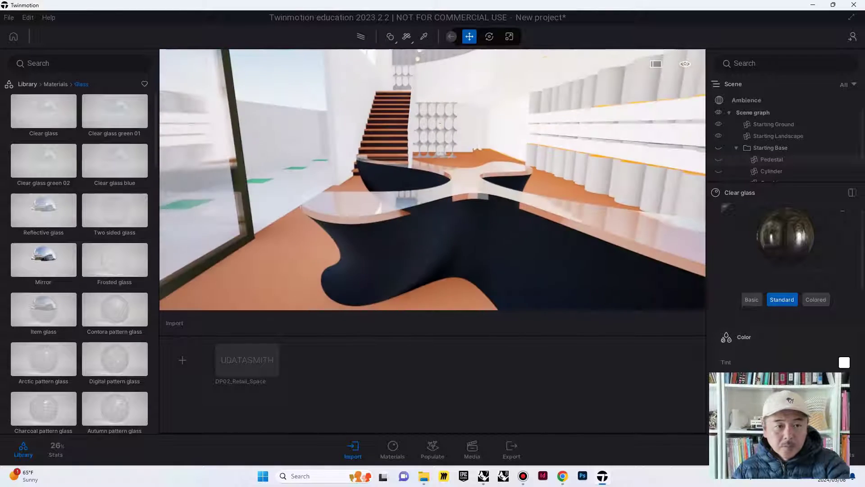
Apply the Maple 01 A wood material from the library to the orange floor of the retail space.
{"action": "left_click", "coordinate": [57, 85]}
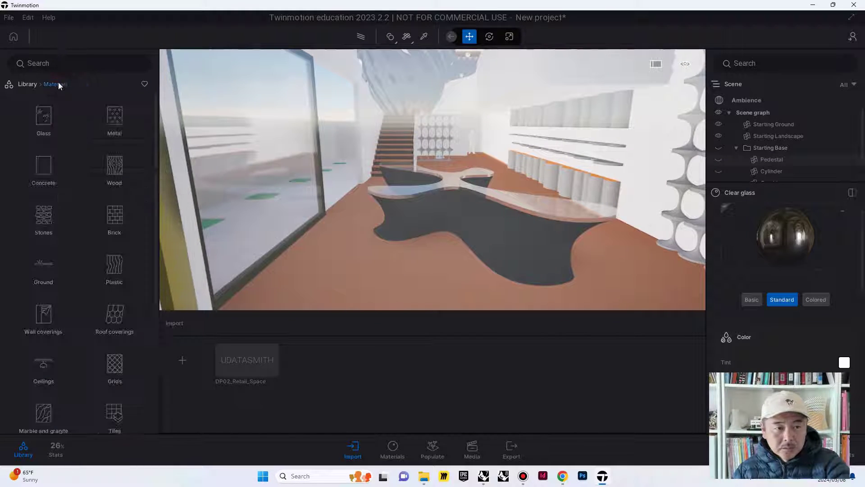
{"action": "left_click", "coordinate": [115, 167]}
{"action": "key", "text": "Up"}
{"action": "left_click_drag", "start_coordinate": [118, 158], "coordinate": [309, 260]}
Examine the wood material on the floor and stairs from several viewpoints inside the shop.
{"action": "right_click_drag", "start_coordinate": [324, 228], "coordinate": [396, 191]}
{"action": "scroll", "coordinate": [396, 191], "scroll_direction": "down", "scroll_amount": 5}
{"action": "scroll", "coordinate": [396, 191], "scroll_direction": "up", "scroll_amount": 5}
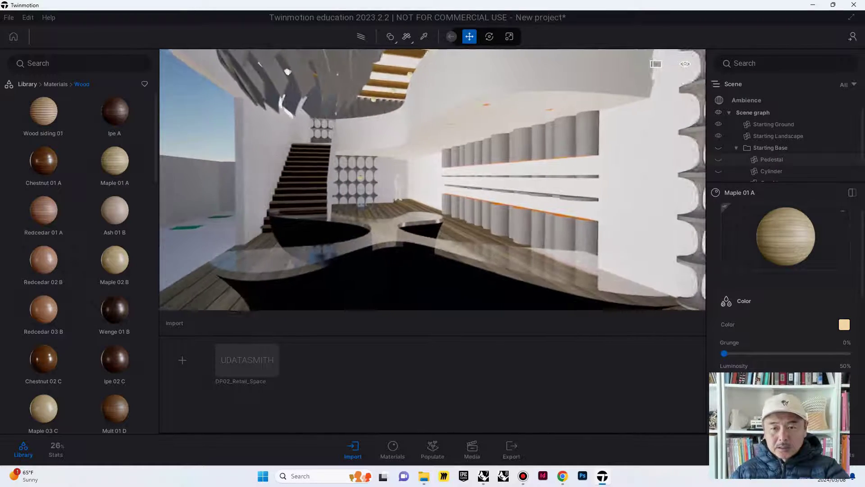
{"action": "scroll", "coordinate": [397, 191], "scroll_direction": "down", "scroll_amount": 4}
{"action": "scroll", "coordinate": [396, 191], "scroll_direction": "down", "scroll_amount": 4}
{"action": "scroll", "coordinate": [396, 191], "scroll_direction": "up", "scroll_amount": 5}
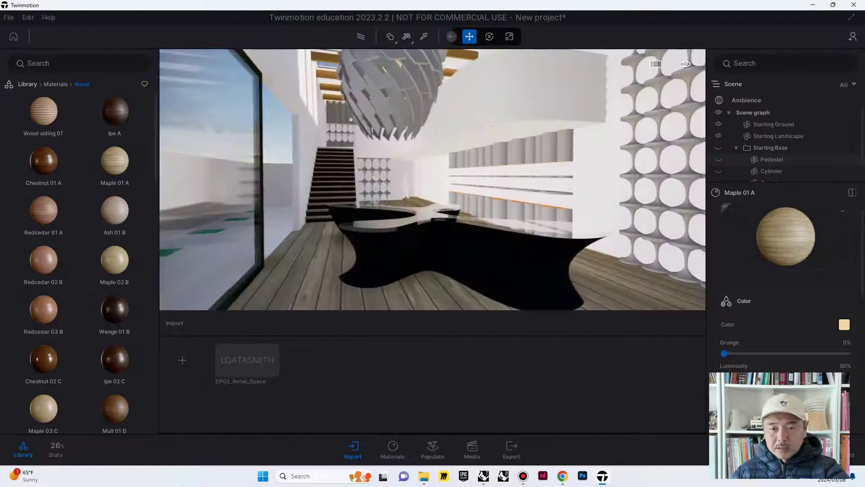
{"action": "right_click_drag", "start_coordinate": [397, 191], "coordinate": [405, 188]}
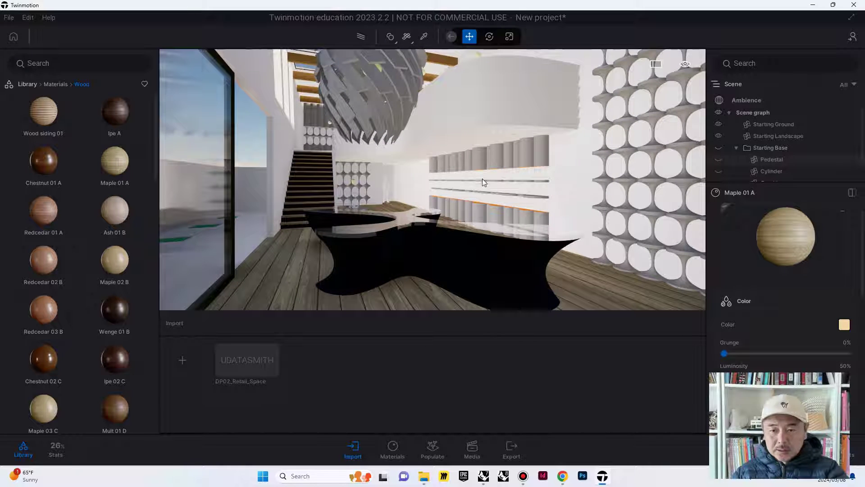
{"action": "key", "text": "Down"}
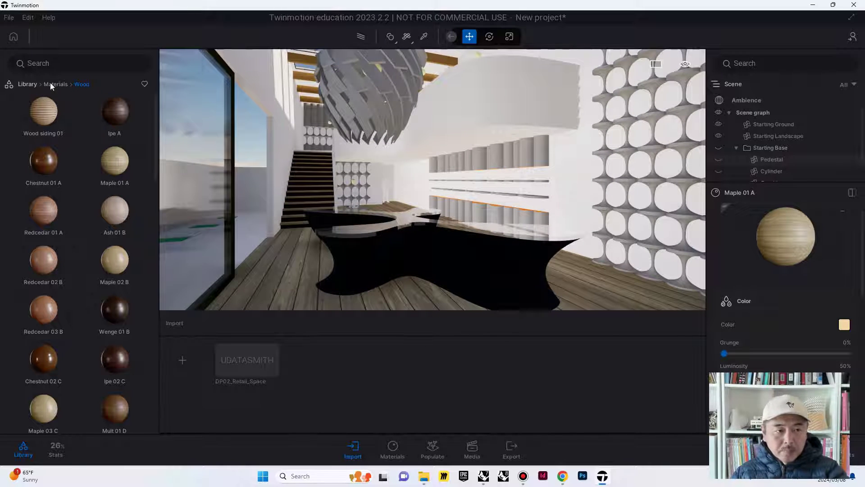
Apply the Brass metal material to the grey wall cylinders and replace it with Bronze.
{"action": "left_click", "coordinate": [25, 84]}
{"action": "left_click", "coordinate": [44, 117]}
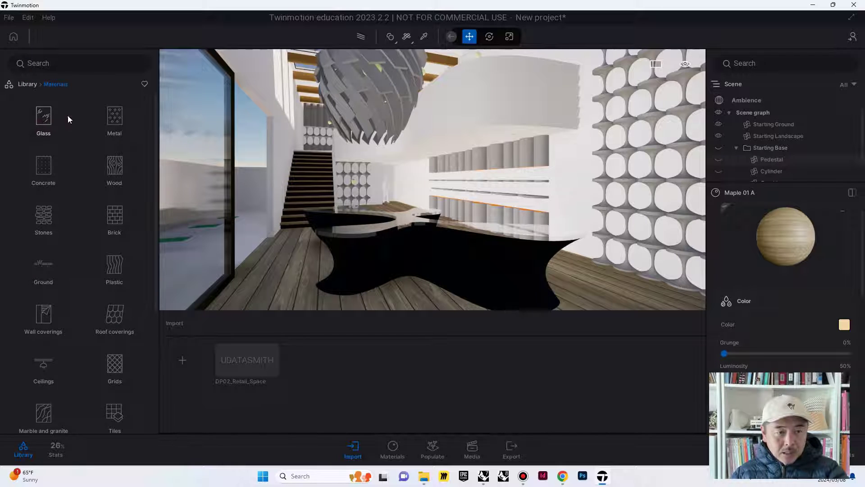
{"action": "left_click", "coordinate": [107, 118]}
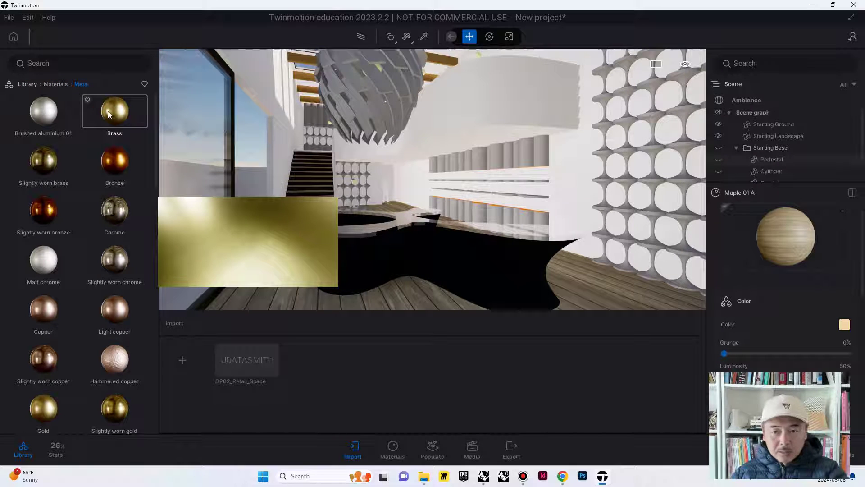
{"action": "left_click_drag", "start_coordinate": [107, 111], "coordinate": [476, 155]}
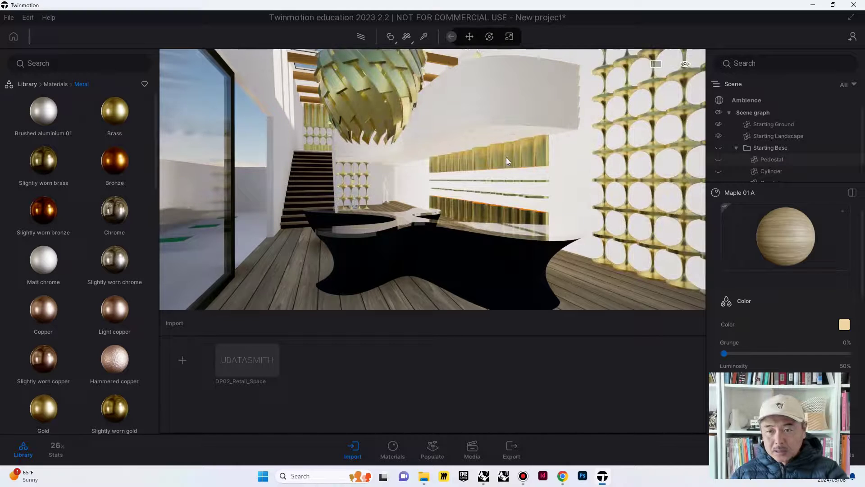
{"action": "left_click", "coordinate": [507, 158]}
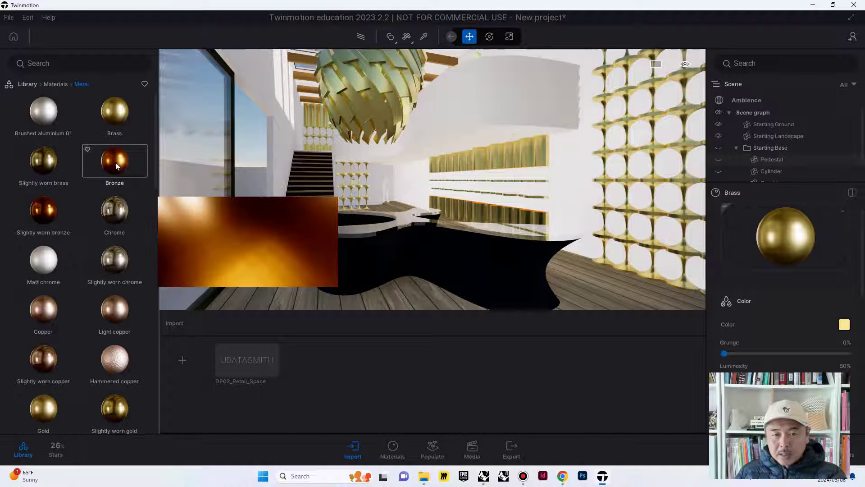
{"action": "left_click_drag", "start_coordinate": [115, 161], "coordinate": [518, 155]}
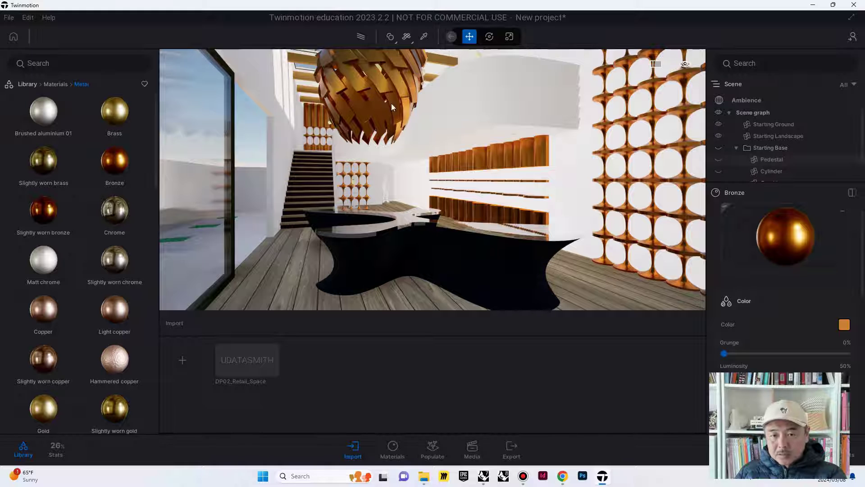
Set the material application mode to Apply to object.
{"action": "mouse_move", "coordinate": [536, 198]}
{"action": "right_mouse_down"}
{"action": "mouse_move", "coordinate": [567, 213]}
{"action": "mouse_move", "coordinate": [590, 209]}
{"action": "mouse_move", "coordinate": [552, 204]}
{"action": "right_mouse_up"}
{"action": "key", "text": "w"}
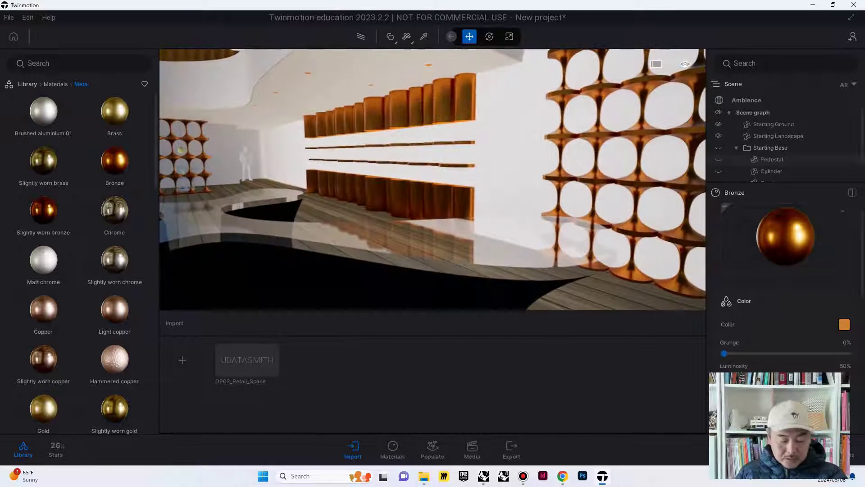
{"action": "right_click_drag", "start_coordinate": [492, 198], "coordinate": [519, 208]}
{"action": "key", "text": "w"}
{"action": "key", "text": "e"}
{"action": "key", "text": "s"}
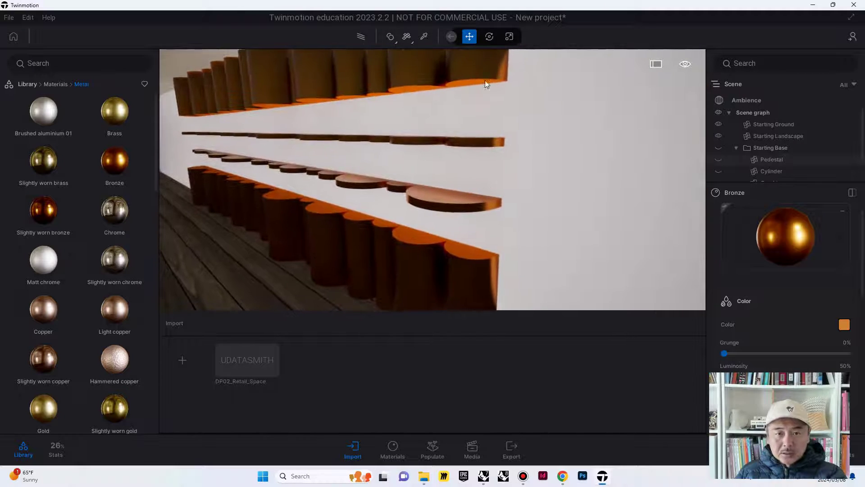
{"action": "left_click", "coordinate": [395, 42]}
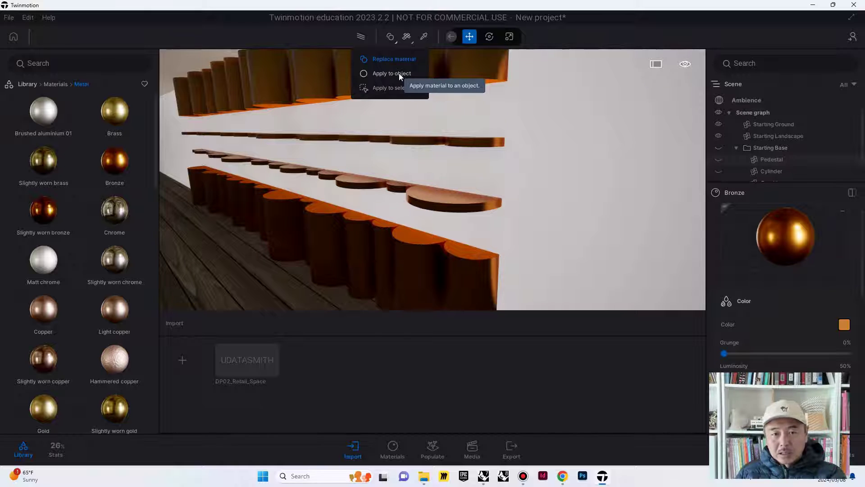
{"action": "left_click", "coordinate": [398, 73]}
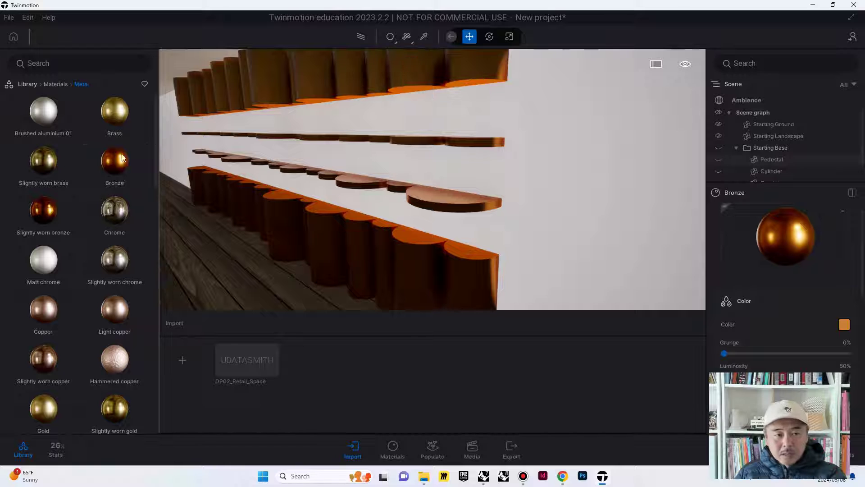
Apply the Brass material individually to four rounded pieces of the lower thin wall shelf.
{"action": "mouse_move", "coordinate": [114, 209]}
{"action": "left_mouse_down"}
{"action": "mouse_move", "coordinate": [483, 204]}
{"action": "mouse_move", "coordinate": [116, 202]}
{"action": "left_mouse_up"}
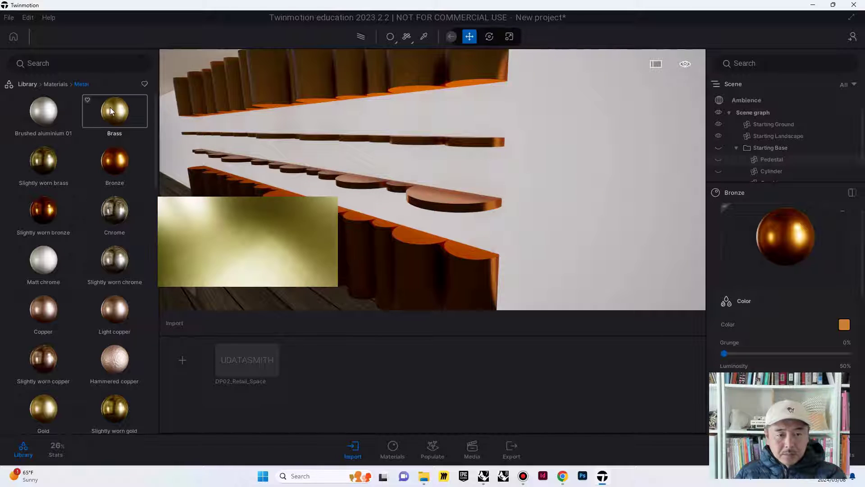
{"action": "left_click_drag", "start_coordinate": [111, 108], "coordinate": [437, 202]}
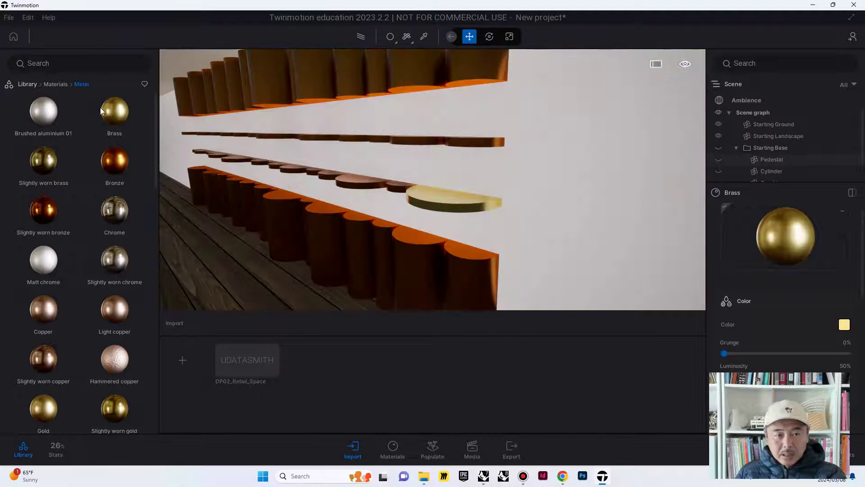
{"action": "left_click_drag", "start_coordinate": [109, 108], "coordinate": [378, 182]}
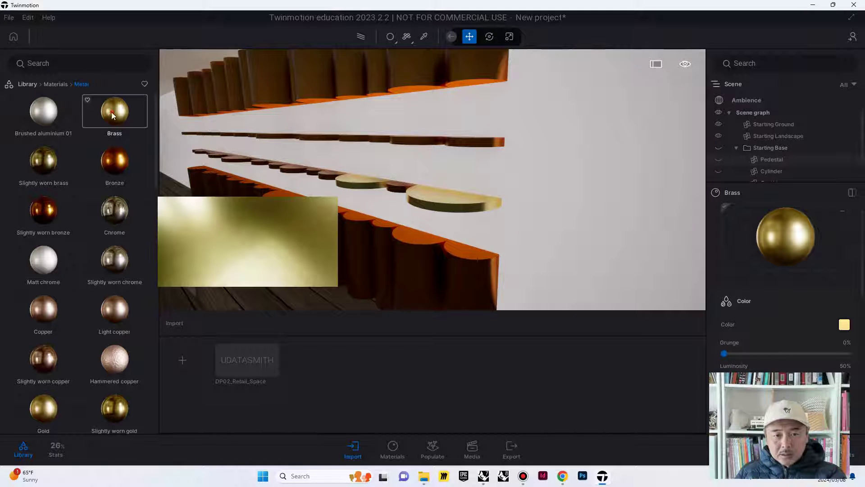
{"action": "left_click_drag", "start_coordinate": [115, 110], "coordinate": [293, 172]}
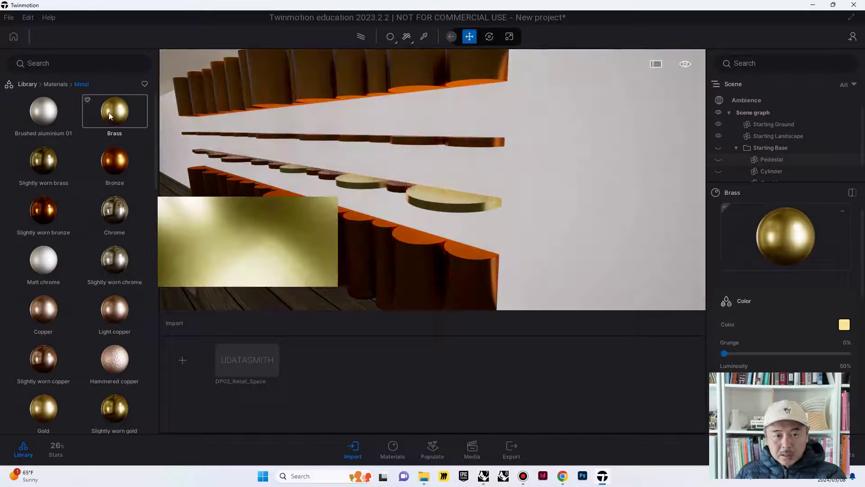
{"action": "left_click_drag", "start_coordinate": [109, 113], "coordinate": [228, 160]}
Examine the brass shelf pieces within the whole interior and view the hanging pendant lamp up to the ceiling.
{"action": "right_click_drag", "start_coordinate": [420, 154], "coordinate": [306, 154]}
{"action": "key", "text": "s"}
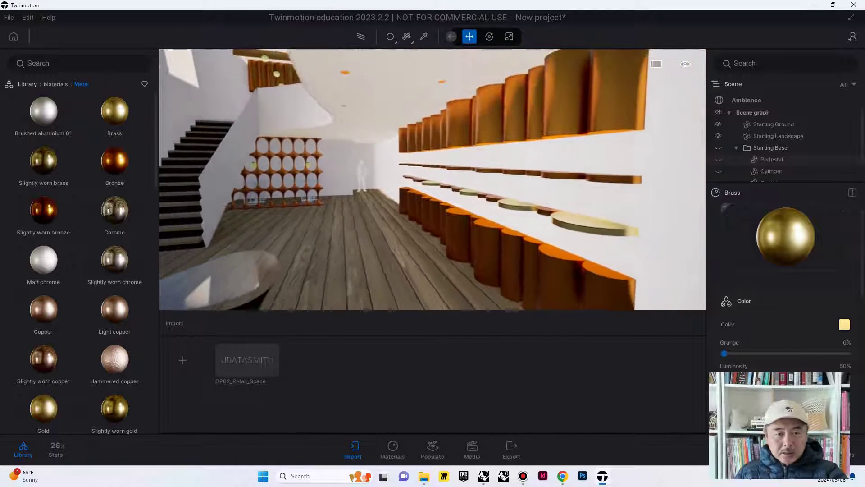
{"action": "key", "text": "s"}
{"action": "key", "text": "e"}
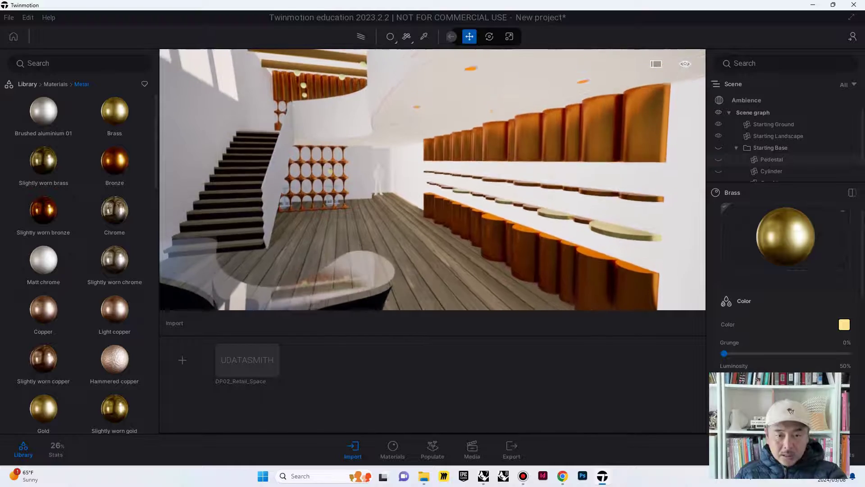
{"action": "key", "text": "Down"}
{"action": "key", "text": "s"}
{"action": "key", "text": "w"}
{"action": "key", "text": "s"}
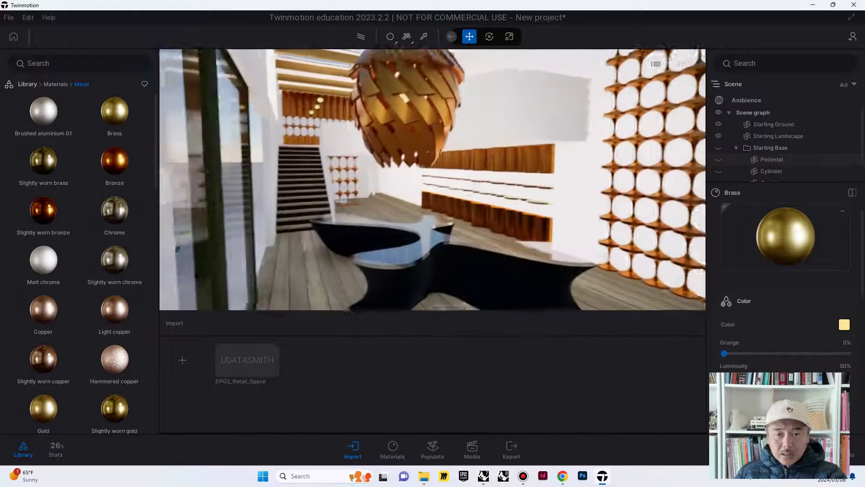
{"action": "key", "text": "w"}
{"action": "right_click_drag", "start_coordinate": [467, 121], "coordinate": [456, 125]}
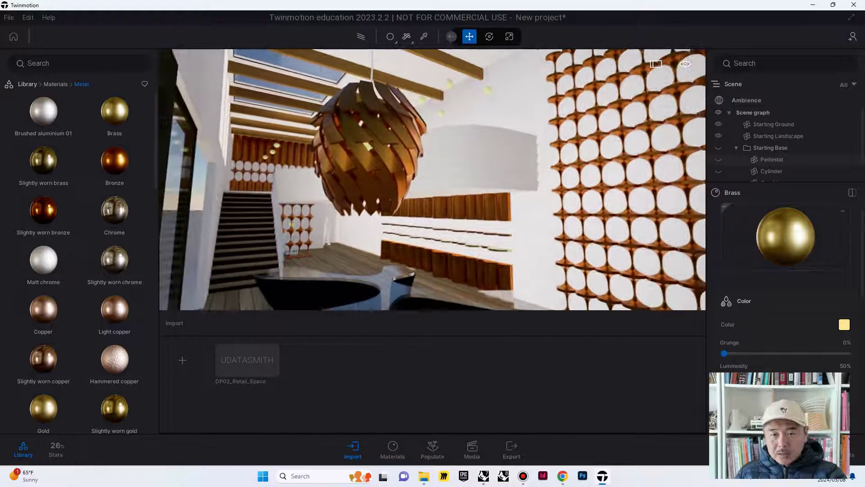
{"action": "right_click_drag", "start_coordinate": [511, 218], "coordinate": [501, 230]}
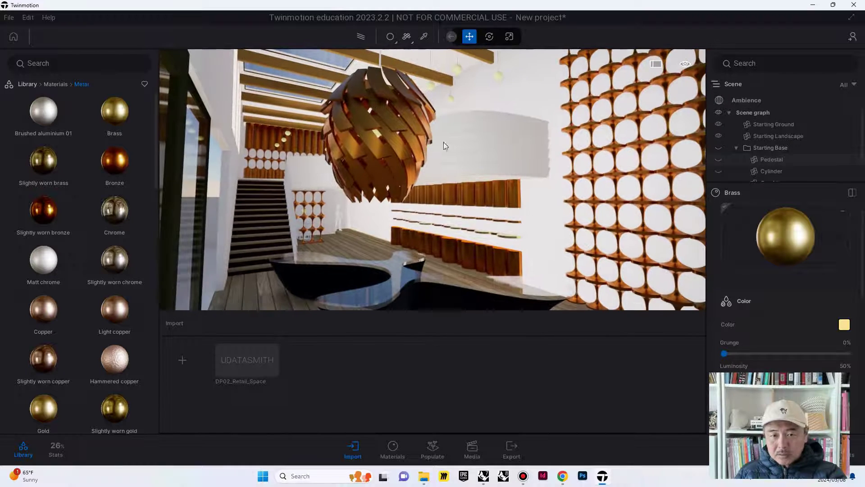
Apply the Matt chrome material to a single front panel of the hanging pendant lamp.
{"action": "left_click", "coordinate": [394, 120]}
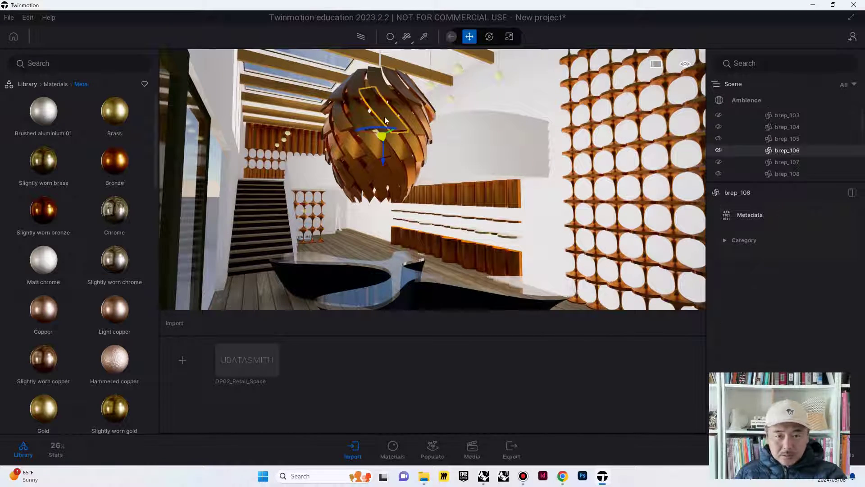
{"action": "mouse_move", "coordinate": [53, 260]}
{"action": "left_click_drag", "start_coordinate": [49, 259], "coordinate": [384, 119]}
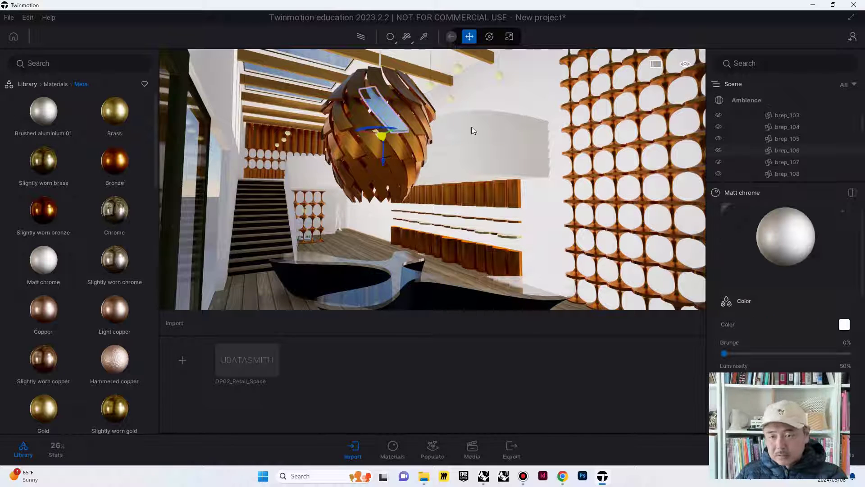
Select three bronze panels surrounding the chrome panel on the pendant lamp together.
{"action": "left_click", "coordinate": [378, 79]}
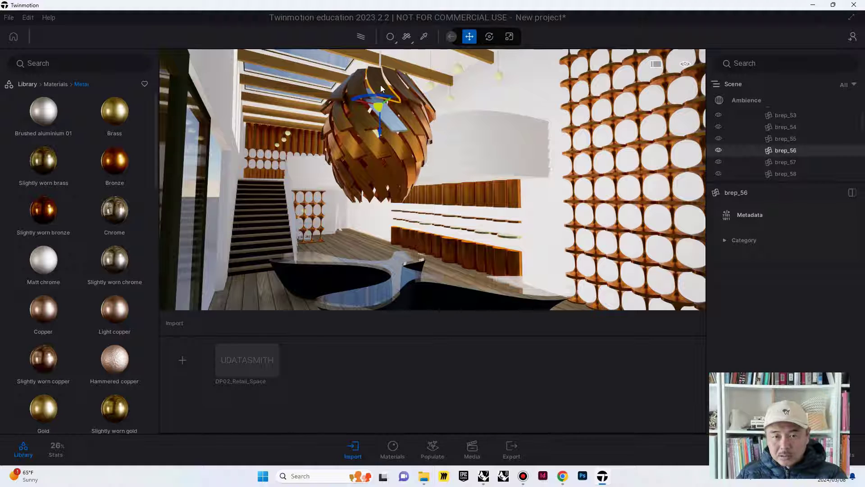
{"action": "key", "text": "Escape"}
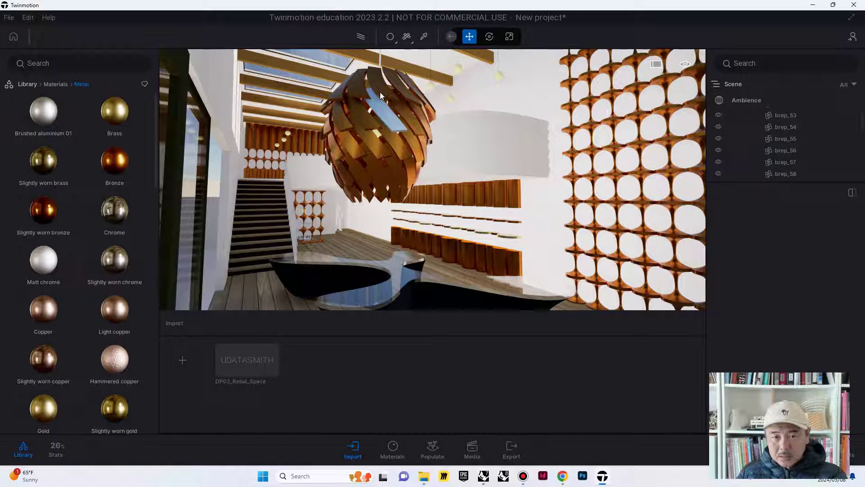
{"action": "left_click", "coordinate": [386, 94]}
{"action": "left_click", "coordinate": [409, 118], "text": "ctrl"}
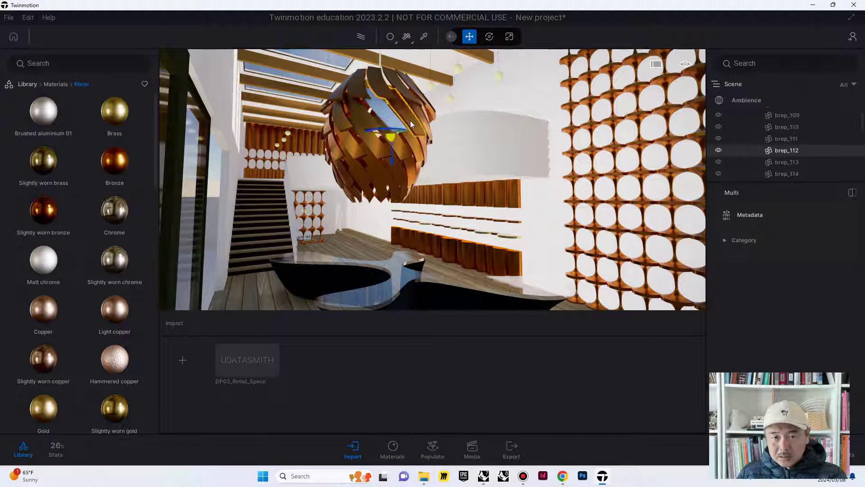
{"action": "left_click", "coordinate": [354, 90], "text": "ctrl"}
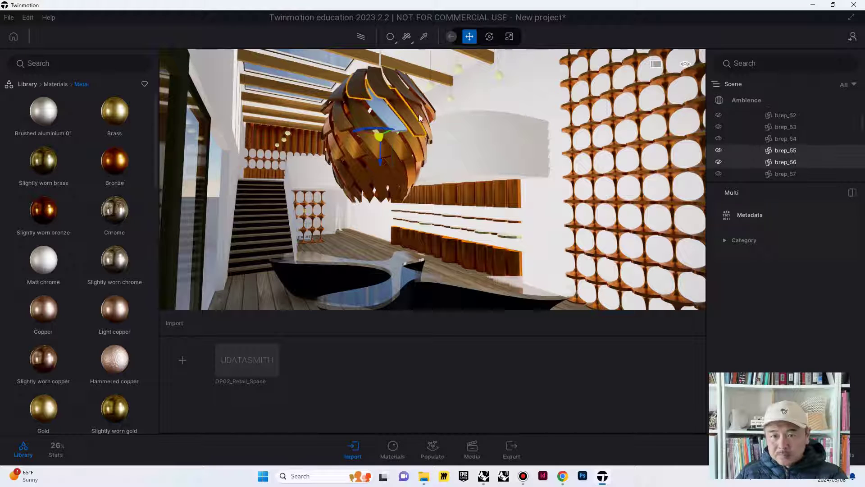
Select the continuous run of pendant lamp pieces from brep_43 through brep_72 in the scene hierarchy.
{"action": "scroll", "coordinate": [785, 143], "scroll_direction": "up", "scroll_amount": 4}
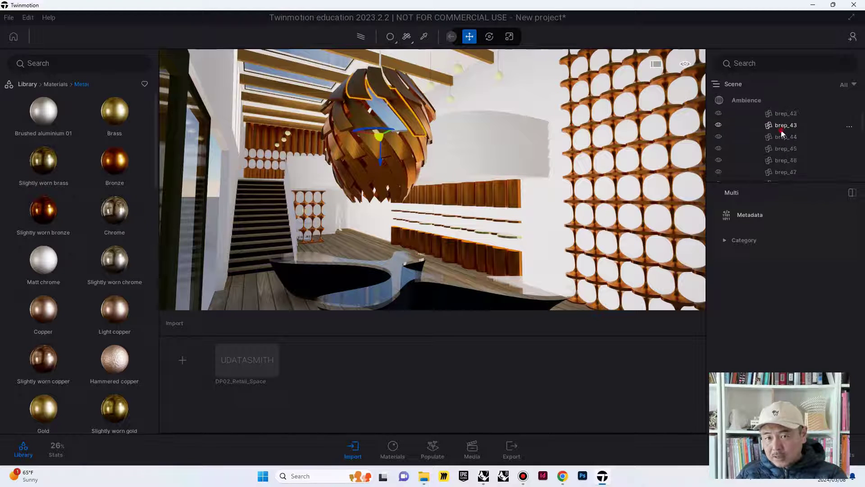
{"action": "left_click", "coordinate": [783, 128]}
{"action": "scroll", "coordinate": [783, 134], "scroll_direction": "down", "scroll_amount": 6}
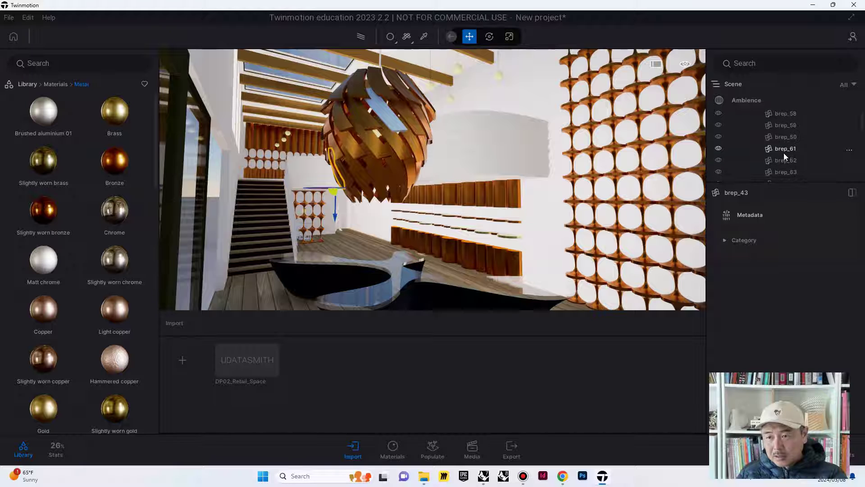
{"action": "left_click", "coordinate": [783, 153], "text": "shift"}
{"action": "scroll", "coordinate": [782, 146], "scroll_direction": "down", "scroll_amount": 7}
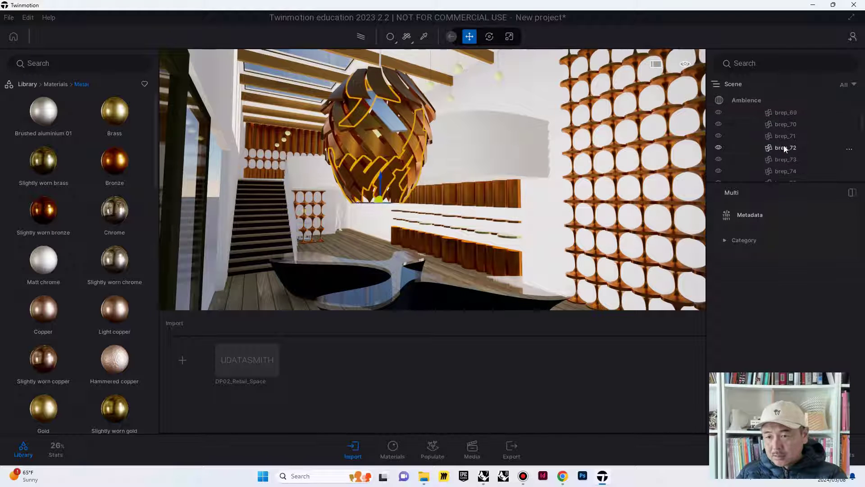
{"action": "left_click", "coordinate": [785, 143], "text": "shift"}
{"action": "scroll", "coordinate": [785, 147], "scroll_direction": "down", "scroll_amount": 5}
Add three more panels around the lamp's front chrome panel to the current selection.
{"action": "right_click_drag", "start_coordinate": [304, 149], "coordinate": [370, 151]}
{"action": "right_click_drag", "start_coordinate": [406, 130], "coordinate": [362, 126]}
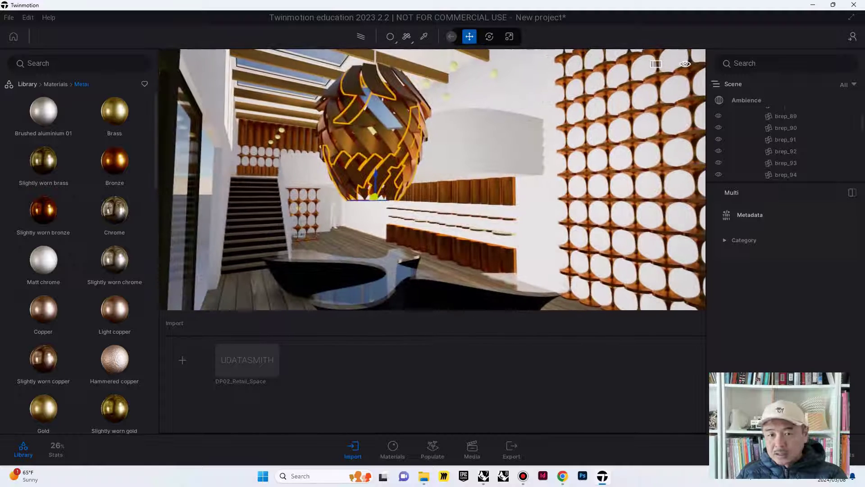
{"action": "left_click", "coordinate": [362, 122], "text": "ctrl"}
{"action": "left_click", "coordinate": [374, 142], "text": "ctrl"}
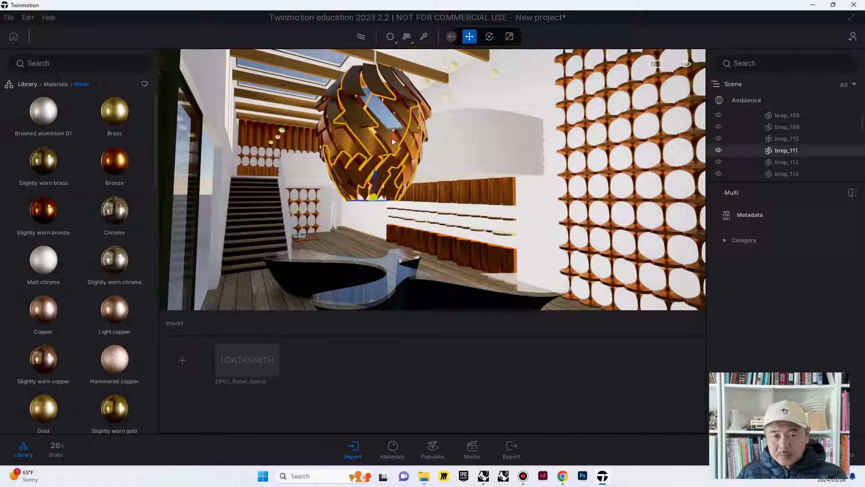
{"action": "left_click", "coordinate": [383, 115], "text": "ctrl"}
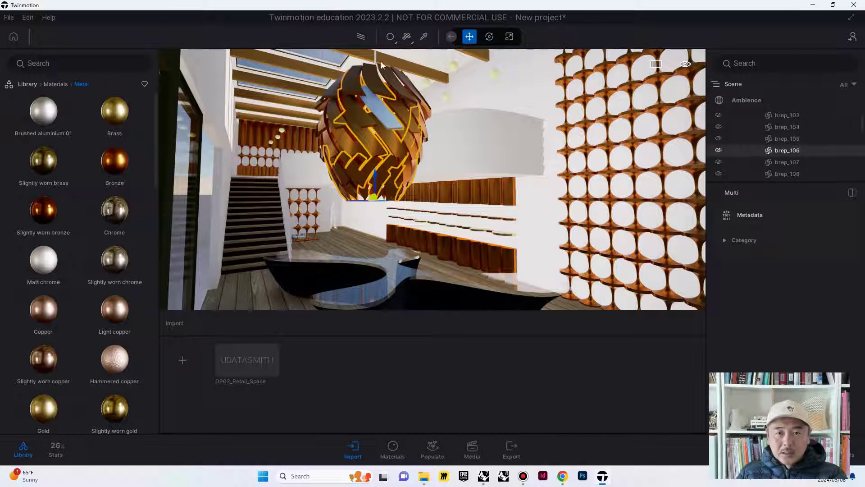
Switch material placement to Apply to selection and apply Brushed aluminium 01, followed by Hammered copper, to the selected lamp panels.
{"action": "left_click", "coordinate": [395, 43]}
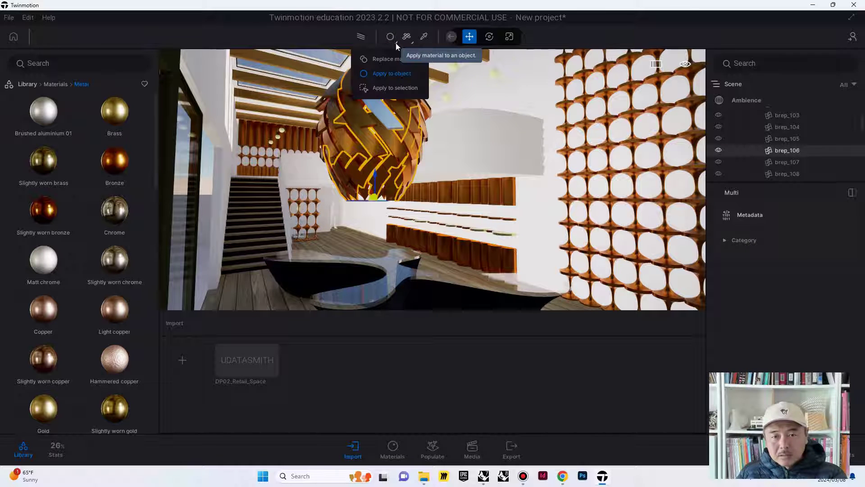
{"action": "left_click", "coordinate": [393, 89]}
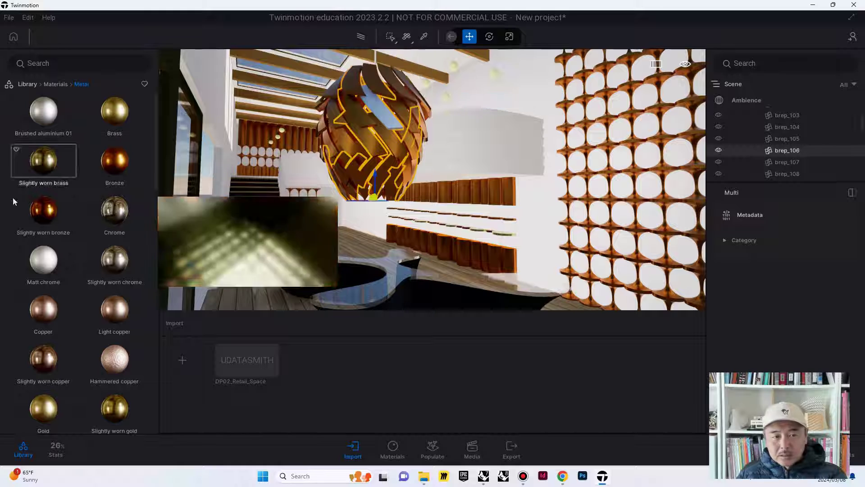
{"action": "left_click_drag", "start_coordinate": [29, 208], "coordinate": [5, 215]}
{"action": "left_click_drag", "start_coordinate": [47, 111], "coordinate": [345, 123]}
{"action": "left_click_drag", "start_coordinate": [114, 353], "coordinate": [395, 142]}
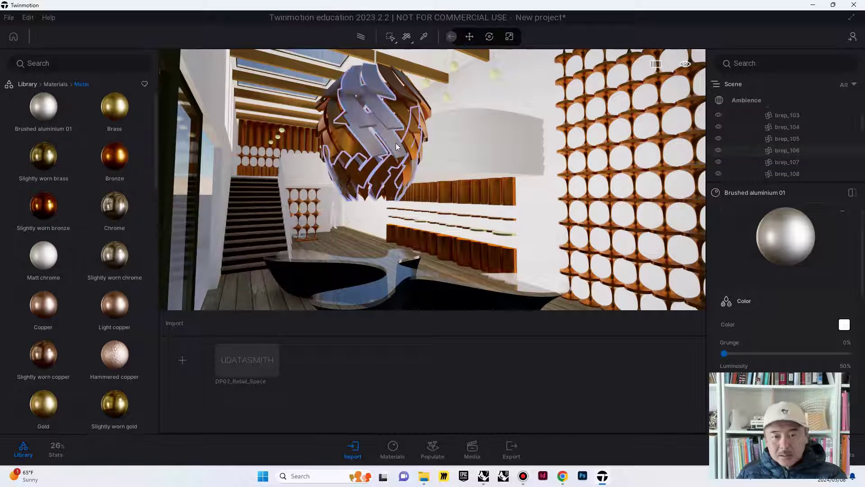
{"action": "left_click", "coordinate": [327, 153]}
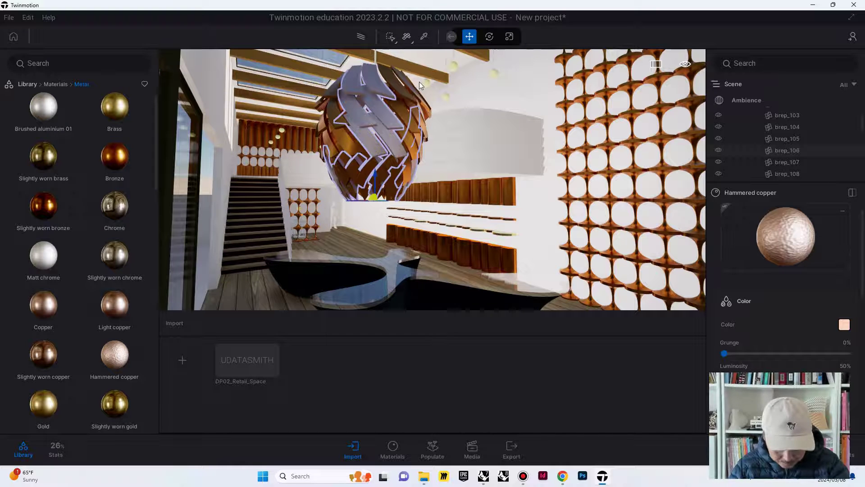
{"action": "left_click", "coordinate": [471, 135]}
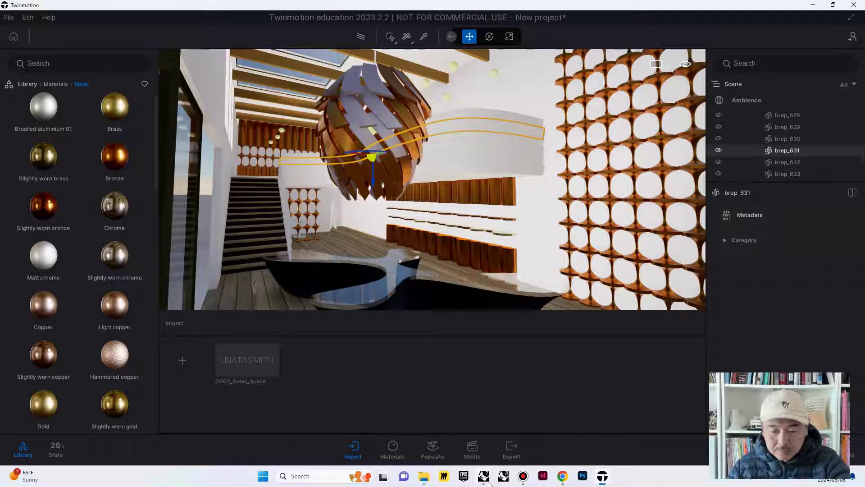
Switch to the Rhino model DP02_Retail_Space_Finished and select the curved counter's surface together with its top extrusion.
{"action": "mouse_move", "coordinate": [489, 483]}
{"action": "left_click", "coordinate": [451, 428]}
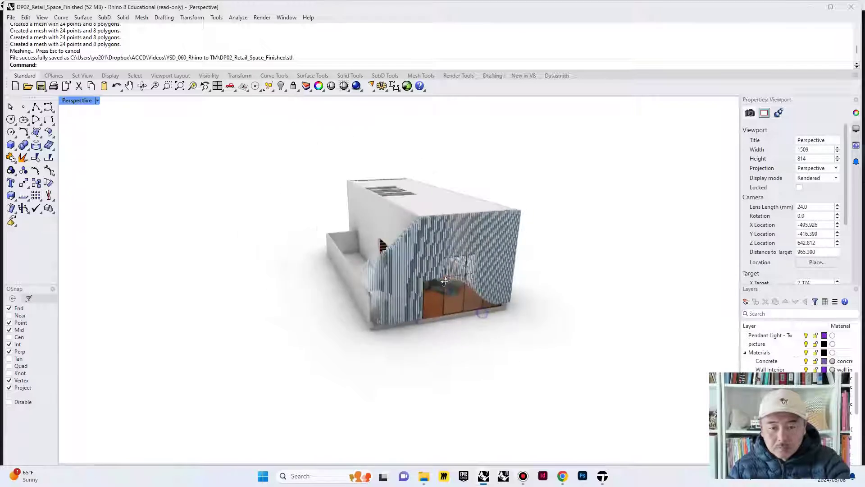
{"action": "right_click_drag", "start_coordinate": [445, 281], "coordinate": [426, 252]}
{"action": "scroll", "coordinate": [457, 312], "scroll_direction": "up", "scroll_amount": 15}
{"action": "right_click_drag", "start_coordinate": [457, 312], "coordinate": [450, 317]}
{"action": "scroll", "coordinate": [446, 312], "scroll_direction": "up", "scroll_amount": 6}
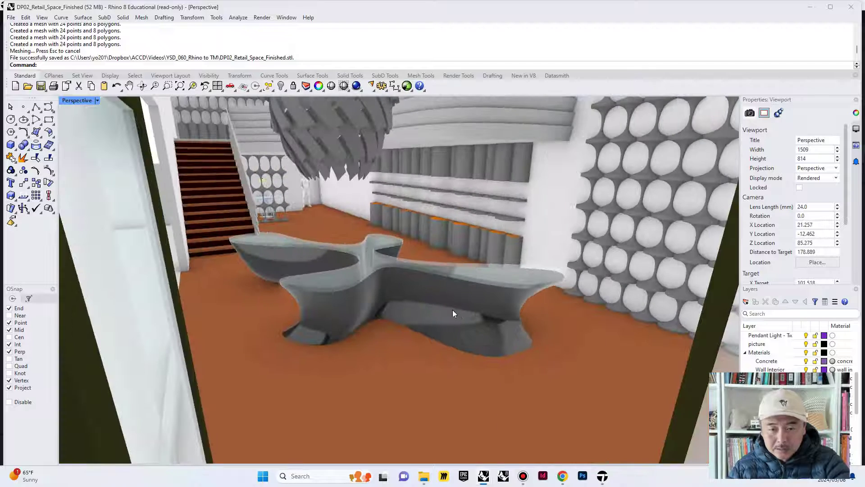
{"action": "left_click", "coordinate": [442, 300]}
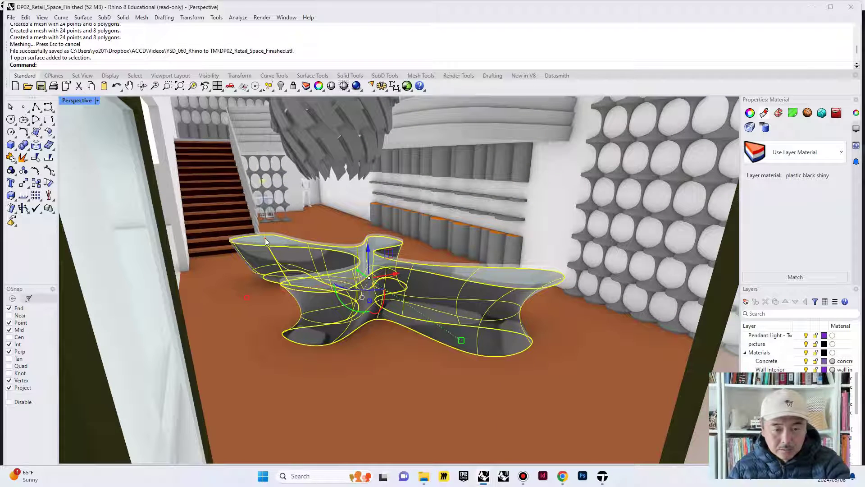
{"action": "left_click", "coordinate": [278, 248]}
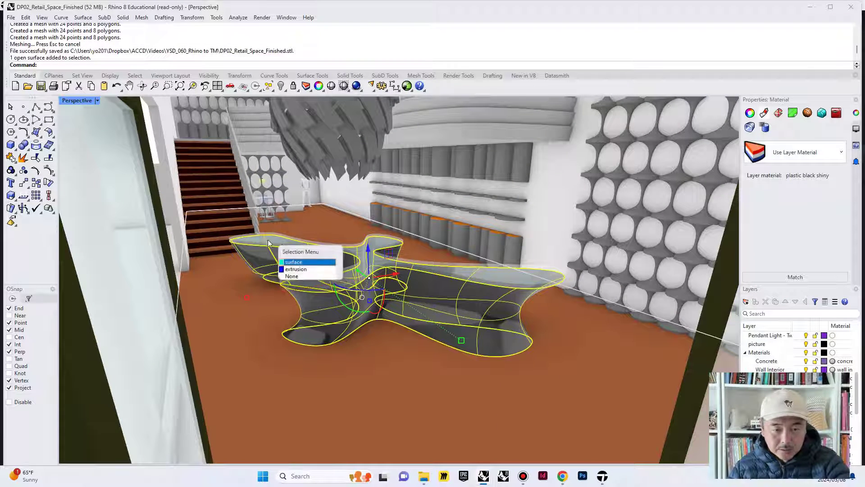
{"action": "left_click", "coordinate": [303, 270]}
Shrink the selected counter in plan with Scale2D from a base point beside it in the Top view, and check it in perspective.
{"action": "double_click", "coordinate": [71, 100]}
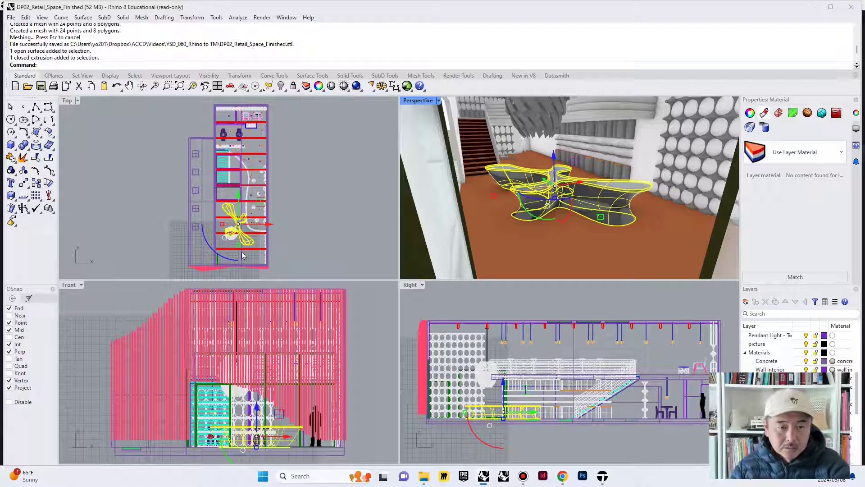
{"action": "scroll", "coordinate": [243, 215], "scroll_direction": "up", "scroll_amount": 5}
{"action": "type", "text": "Sca"}
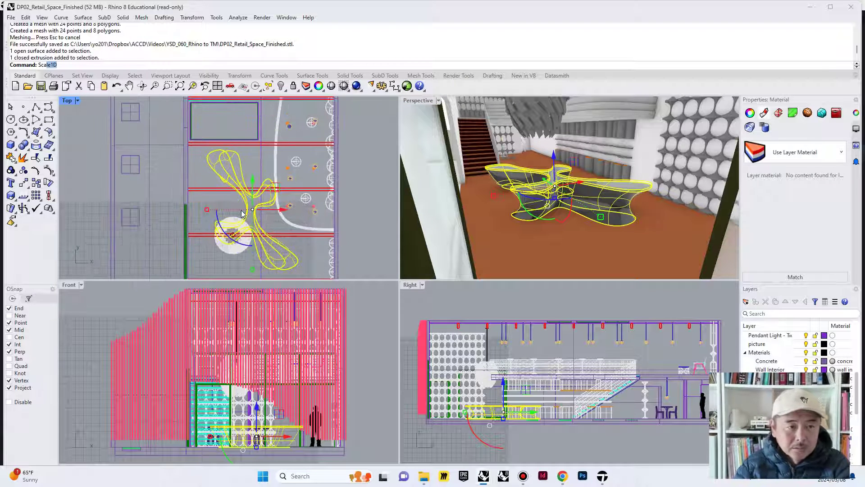
{"action": "type", "text": "le2"}
{"action": "key", "text": "Return"}
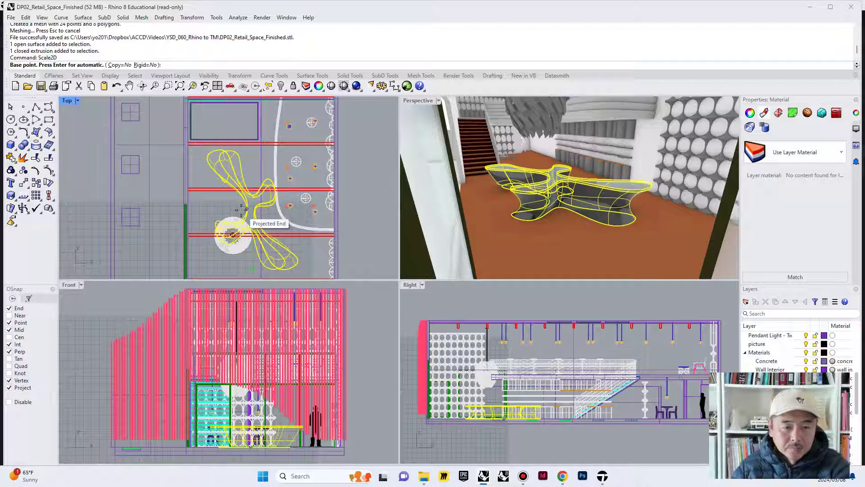
{"action": "left_click", "coordinate": [229, 208]}
{"action": "left_click", "coordinate": [146, 137]}
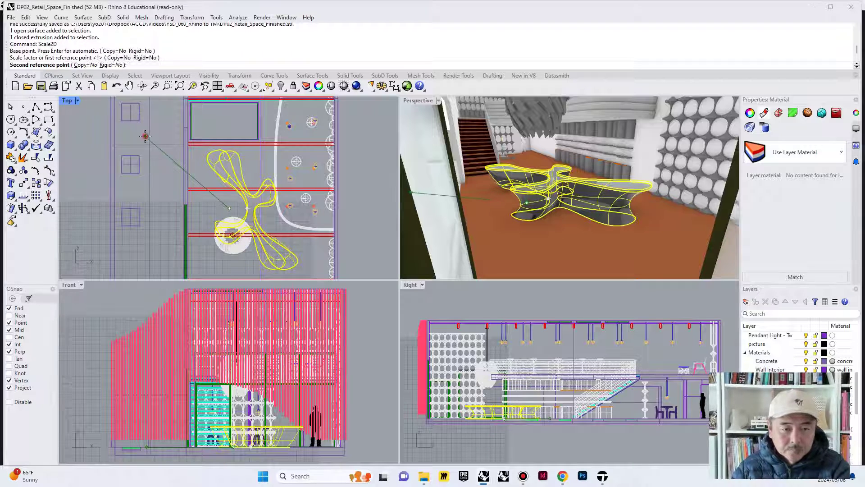
{"action": "left_click", "coordinate": [170, 157]}
{"action": "left_click", "coordinate": [369, 195]}
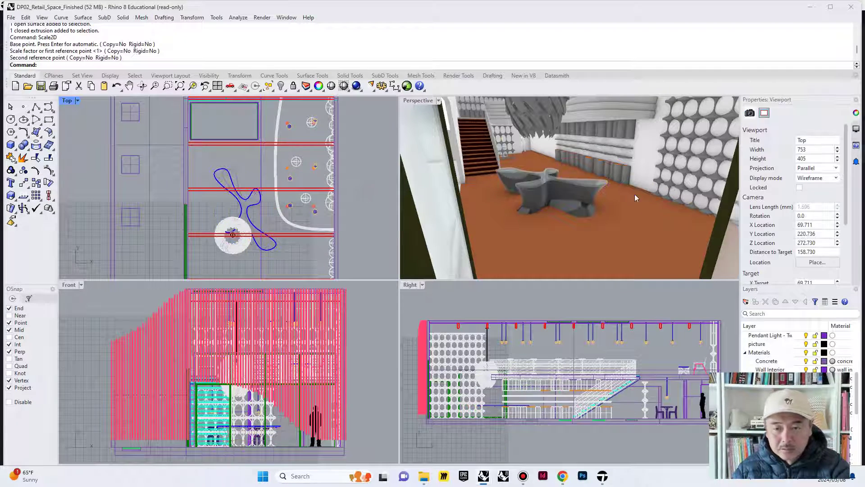
{"action": "right_click_drag", "start_coordinate": [415, 192], "coordinate": [597, 182]}
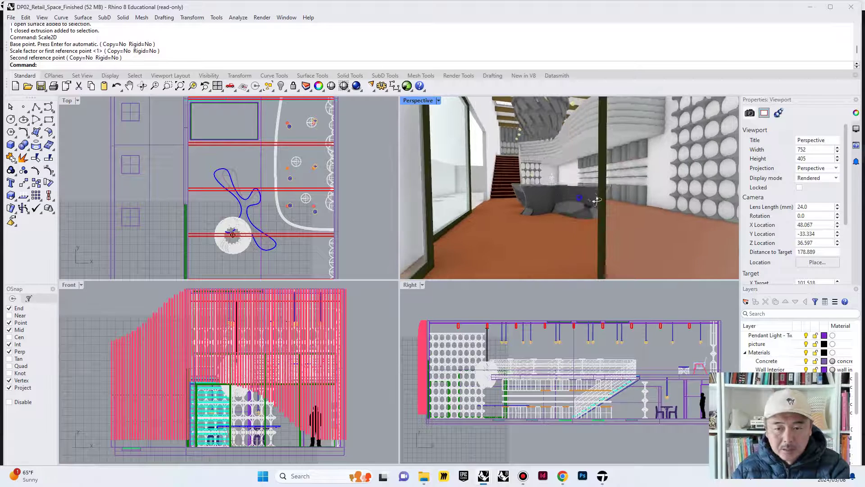
{"action": "scroll", "coordinate": [560, 180], "scroll_direction": "up", "scroll_amount": 6}
{"action": "right_click_drag", "start_coordinate": [558, 196], "coordinate": [545, 185]}
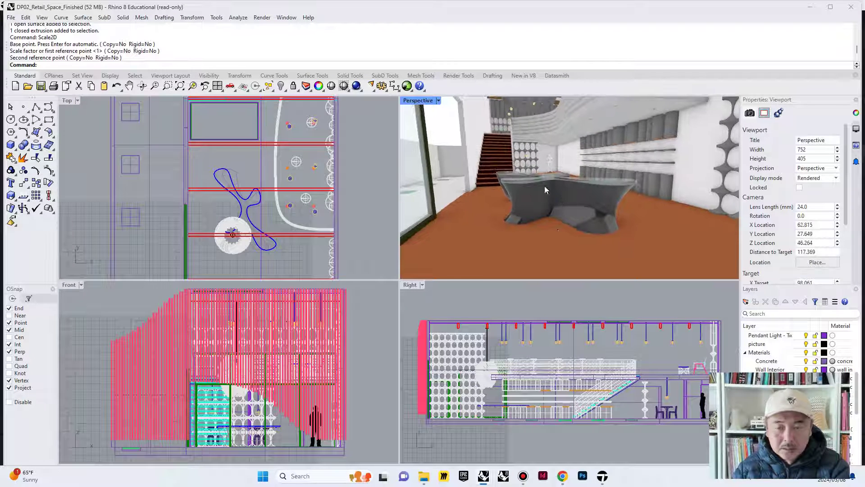
Select the whole model and export it to Datasmith, overwriting DP02_Retail_Space.udatasmith in the YSD_060_Rhino to TM folder.
{"action": "left_click", "coordinate": [347, 177]}
{"action": "scroll", "coordinate": [369, 147], "scroll_direction": "down", "scroll_amount": 8}
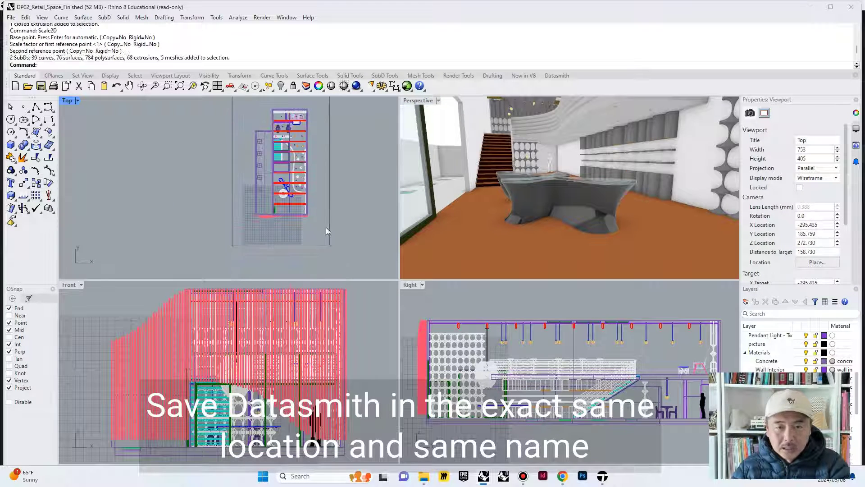
{"action": "key", "text": "ctrl+a"}
{"action": "left_click", "coordinate": [556, 76]}
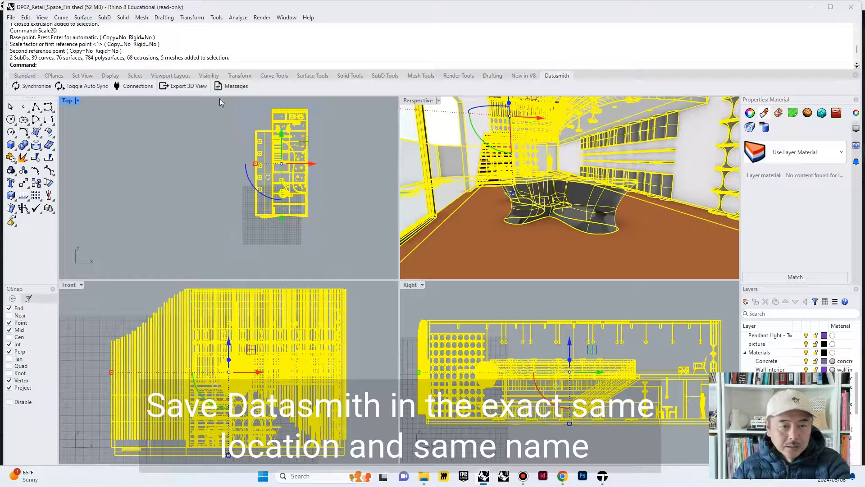
{"action": "left_click", "coordinate": [181, 86]}
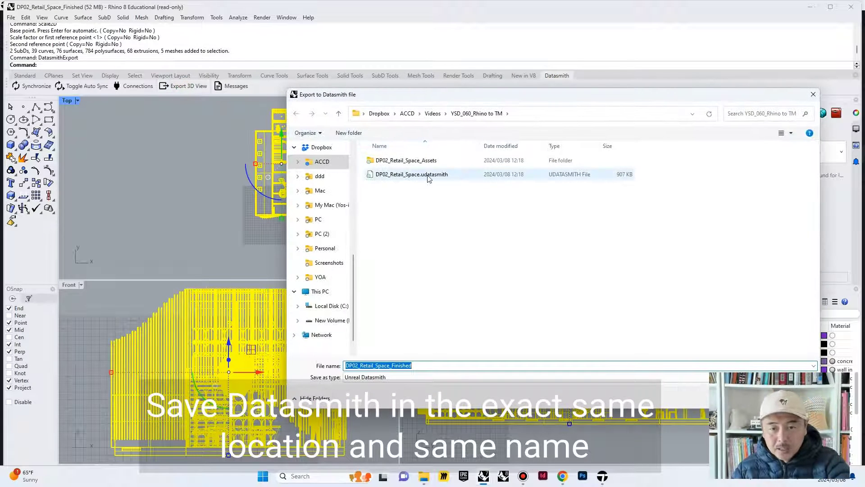
{"action": "left_click", "coordinate": [427, 176]}
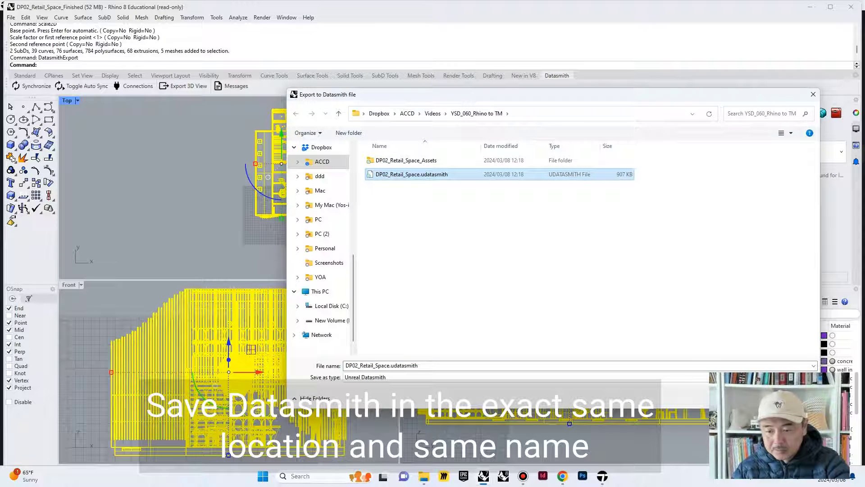
{"action": "key", "text": "Return"}
{"action": "left_click", "coordinate": [580, 274]}
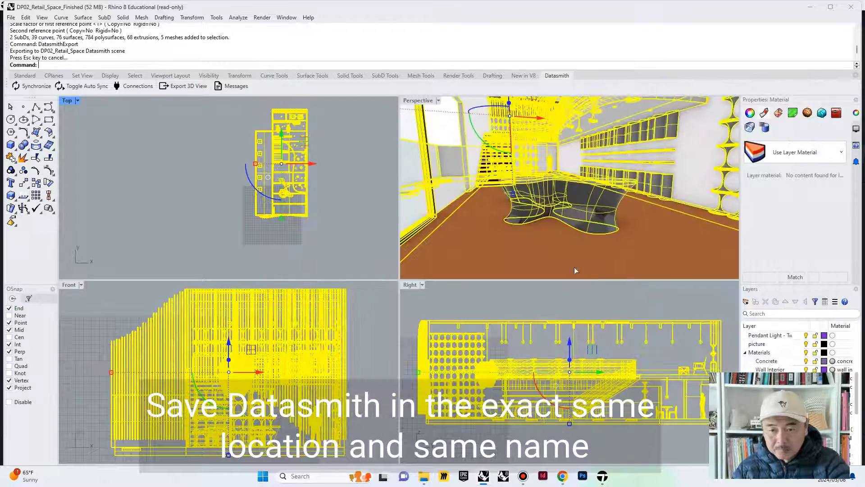
{"action": "left_click", "coordinate": [363, 252]}
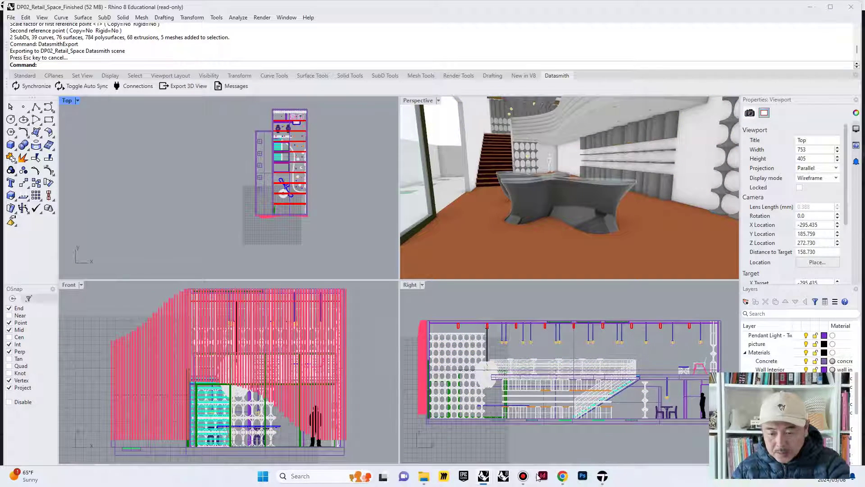
Return to Twinmotion and reimport the DP02_Retail_Space Datasmith file to update the scene.
{"action": "left_click", "coordinate": [602, 476]}
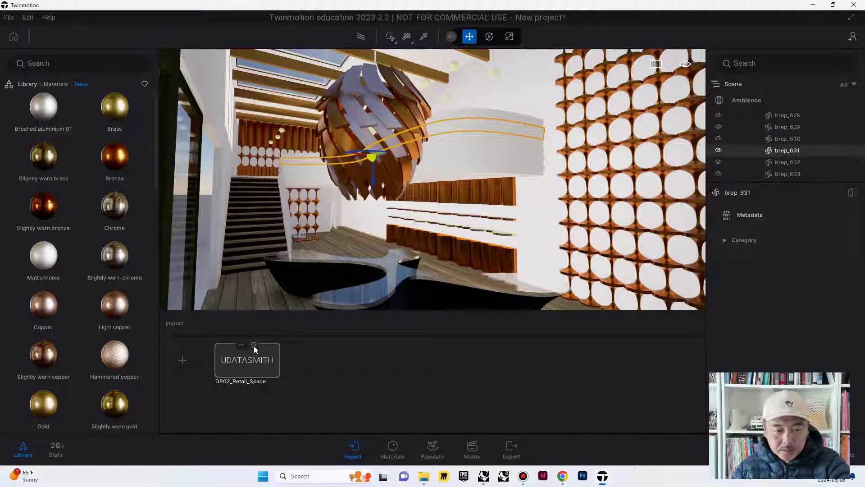
{"action": "left_click", "coordinate": [254, 344]}
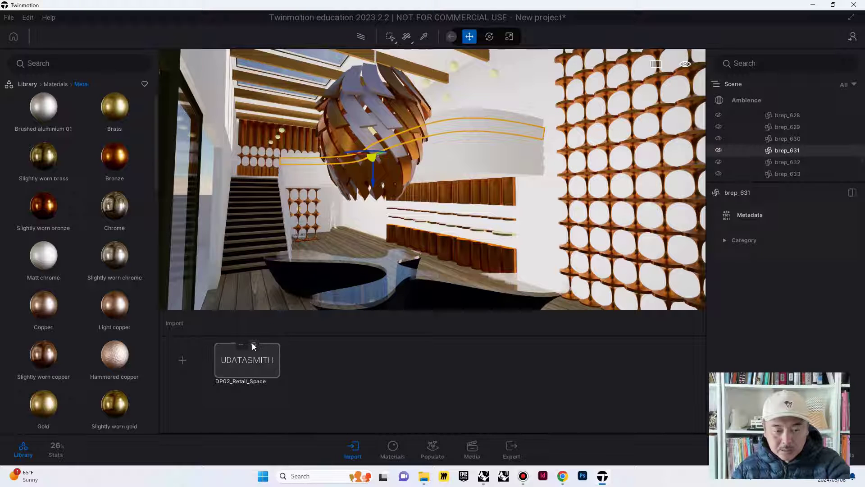
{"action": "left_click", "coordinate": [254, 343]}
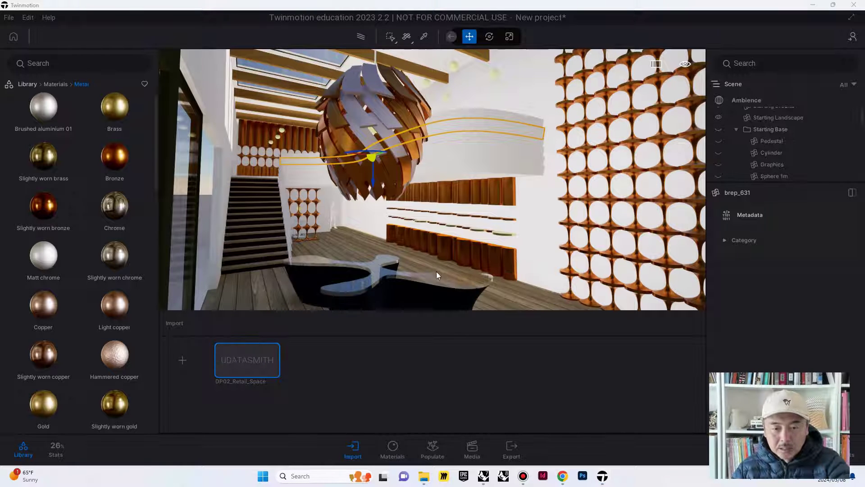
Examine the updated counter and the pendant lamp's materials from several viewpoints inside the retail space.
{"action": "mouse_move", "coordinate": [436, 272]}
{"action": "right_mouse_down"}
{"action": "mouse_move", "coordinate": [369, 272]}
{"action": "mouse_move", "coordinate": [419, 271]}
{"action": "right_mouse_up"}
{"action": "key", "text": "s"}
{"action": "key", "text": "s"}
{"action": "key", "text": "w"}
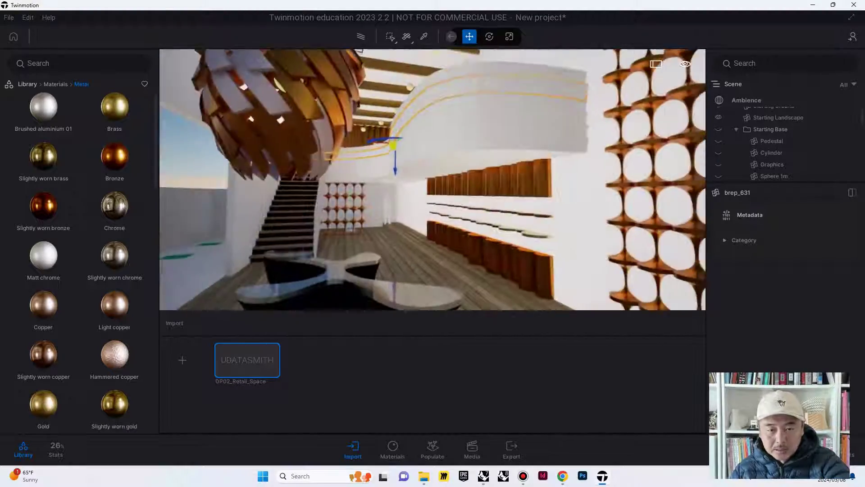
{"action": "key", "text": "s"}
{"action": "key", "text": "q"}
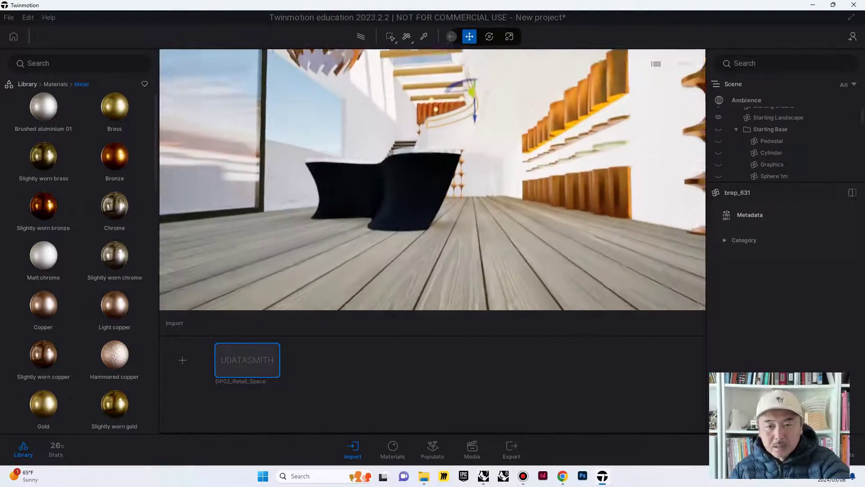
{"action": "key", "text": "e"}
{"action": "right_click_drag", "start_coordinate": [436, 239], "coordinate": [436, 252]}
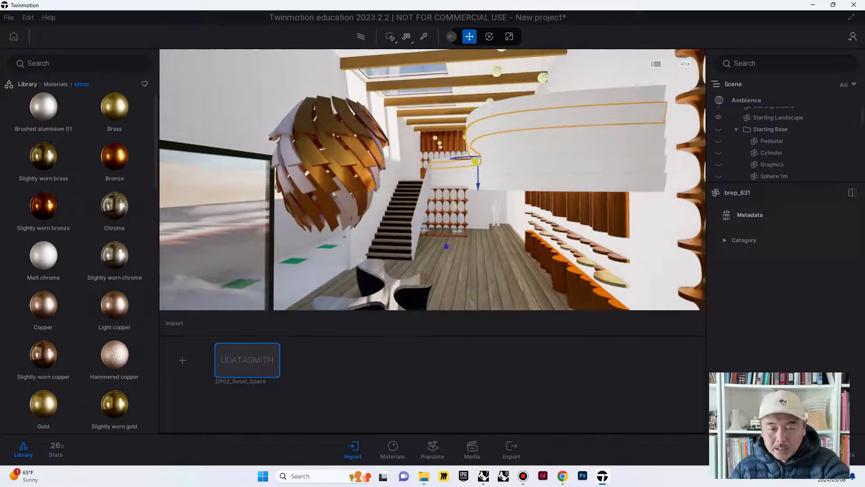
{"action": "key", "text": "s"}
{"action": "key", "text": "w"}
{"action": "key", "text": "w"}
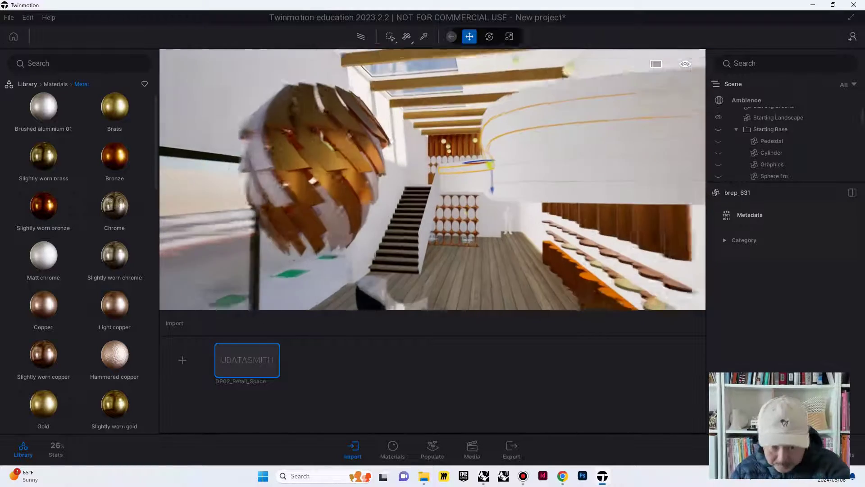
{"action": "key", "text": "s"}
{"action": "right_click_drag", "start_coordinate": [450, 258], "coordinate": [452, 255]}
{"action": "key", "text": "w"}
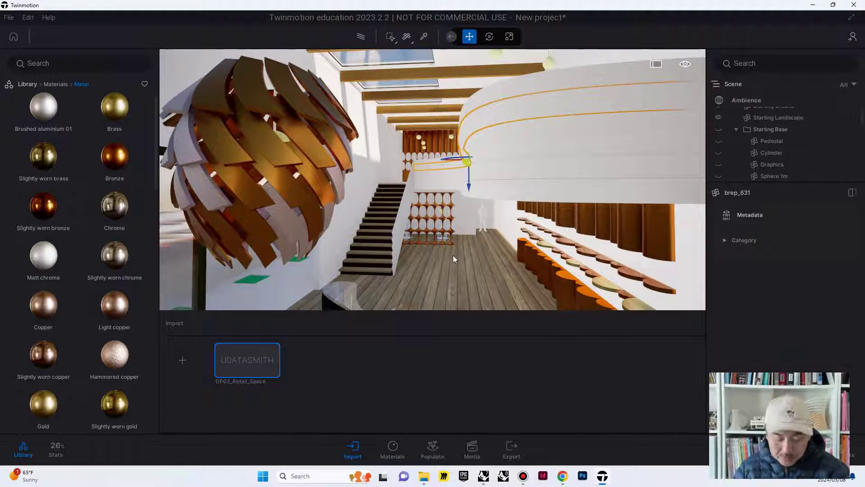